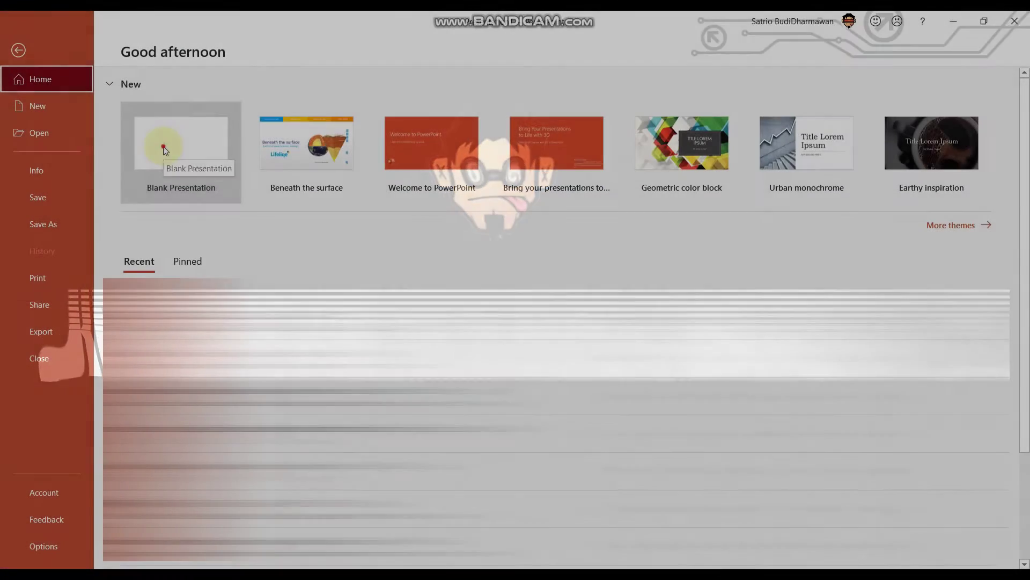
# Start a blank presentation and delete the title and subtitle placeholders.
pyautogui.click(165, 149)
pyautogui.moveTo(277, 159); pyautogui.dragTo(897, 510)
pyautogui.press('Delete')
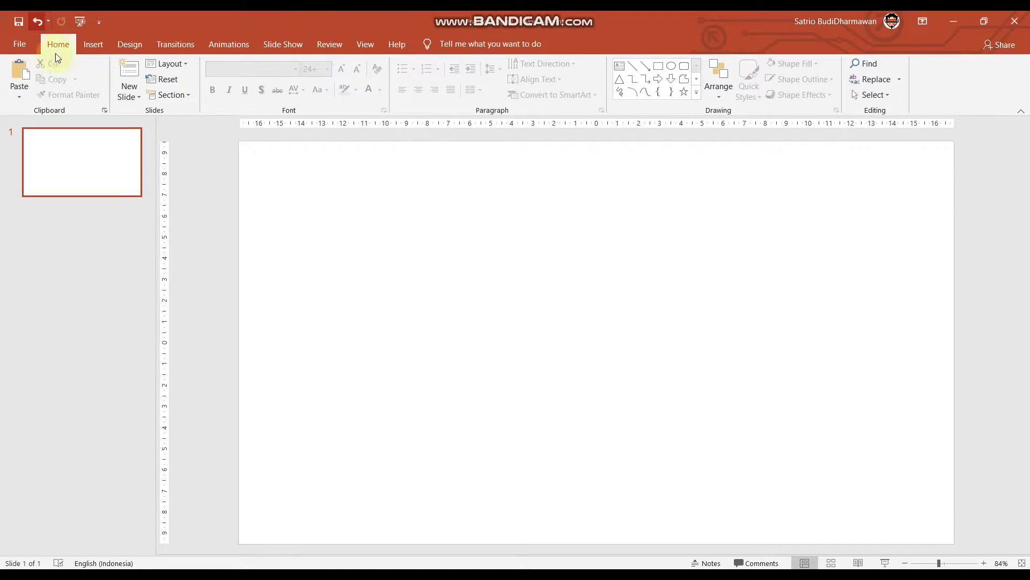
# Draw an oval circle near the slide centre and enlarge it evenly.
pyautogui.click(94, 46)
pyautogui.click(208, 100)
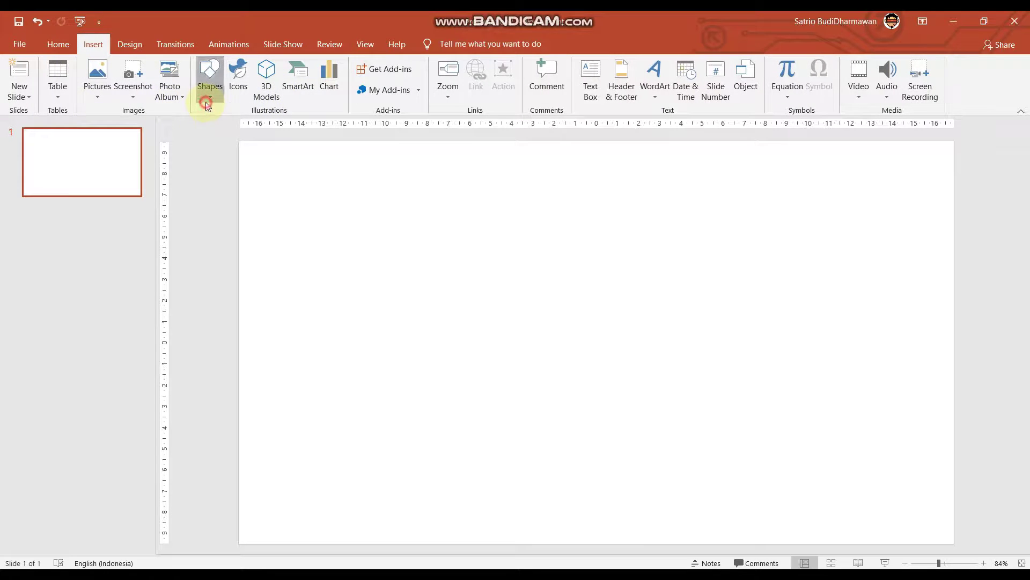
pyautogui.click(254, 127)
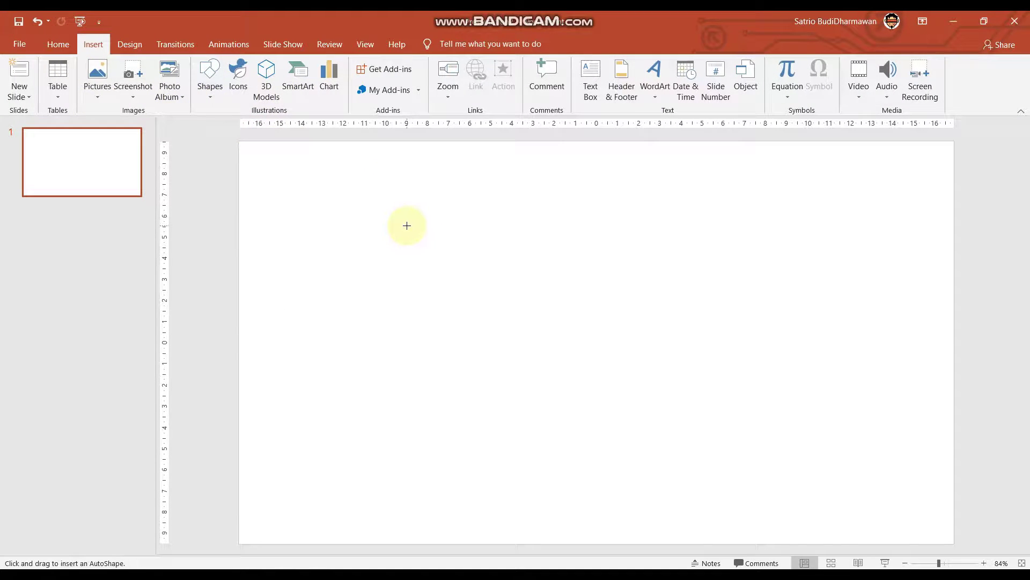
pyautogui.moveTo(460, 240); pyautogui.dragTo(568, 345)
pyautogui.moveTo(486, 230)
pyautogui.mouseDown()
pyautogui.moveTo(587, 326)
pyautogui.moveTo(595, 317)
pyautogui.mouseUp()
pyautogui.moveTo(674, 430); pyautogui.dragTo(707, 456)
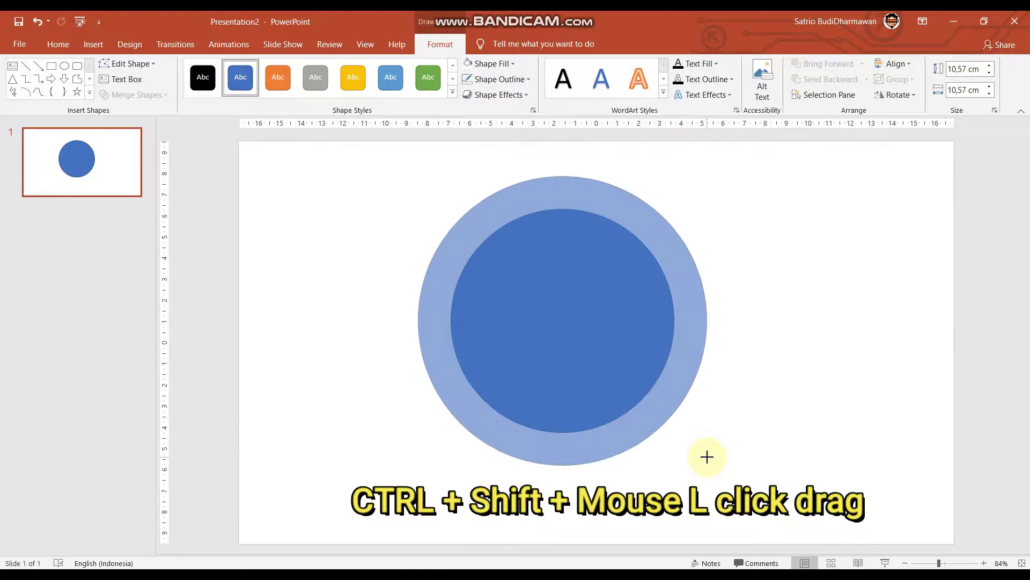
# Align the circle to the middle and centre of the slide.
pyautogui.click(895, 63)
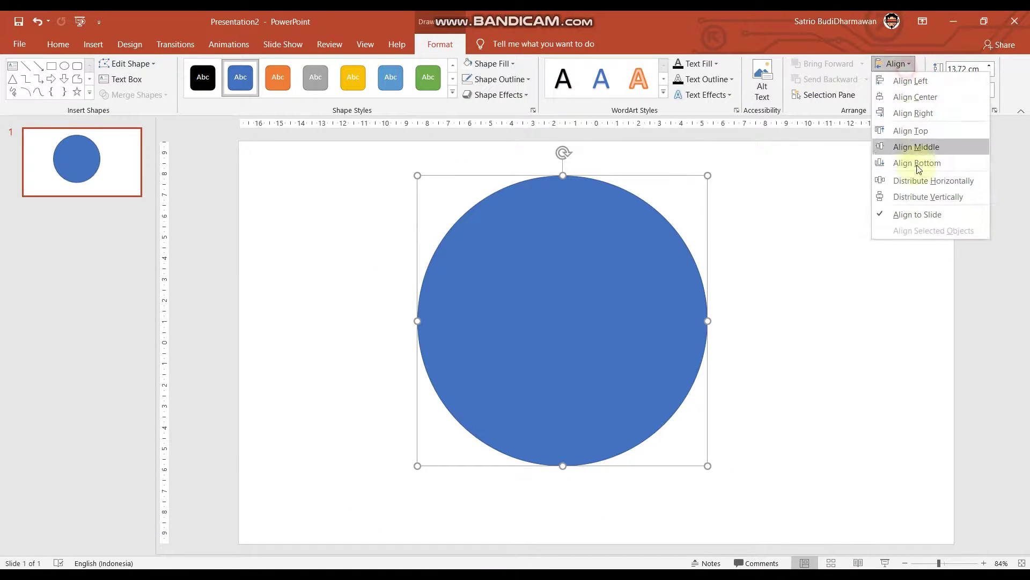
pyautogui.click(916, 146)
pyautogui.click(895, 64)
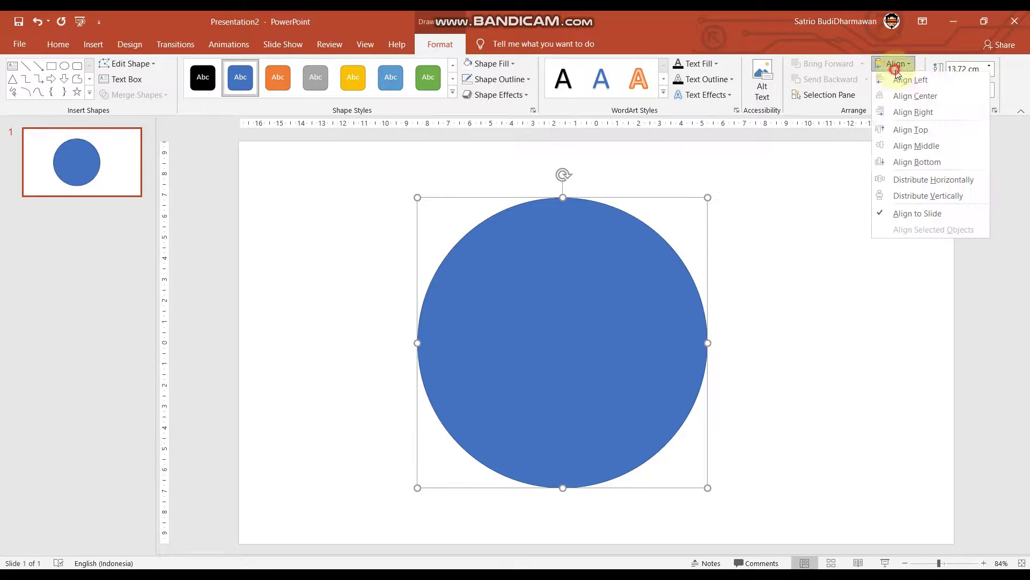
pyautogui.click(915, 95)
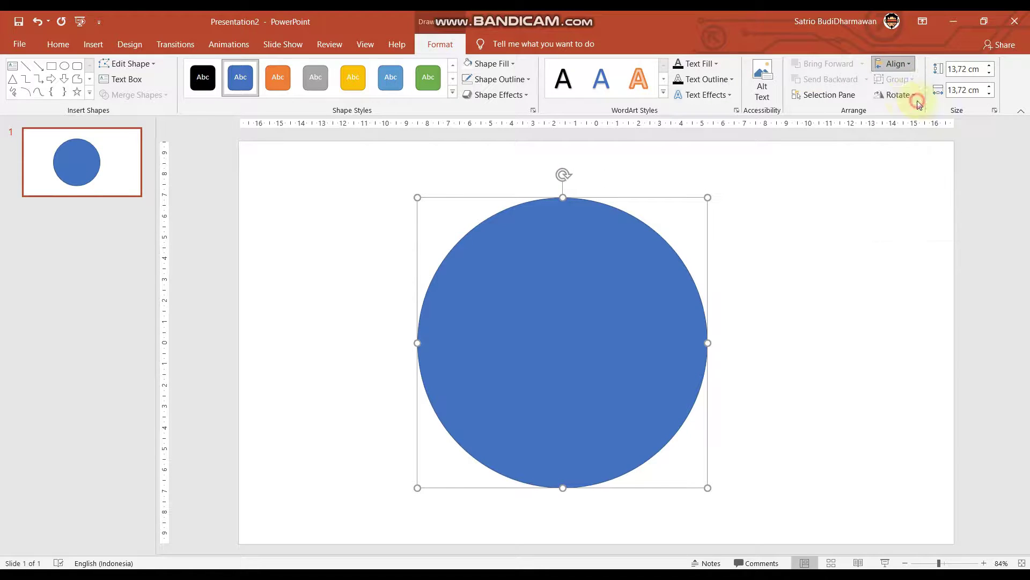
# Fill the circle black and remove its outline.
pyautogui.click(487, 65)
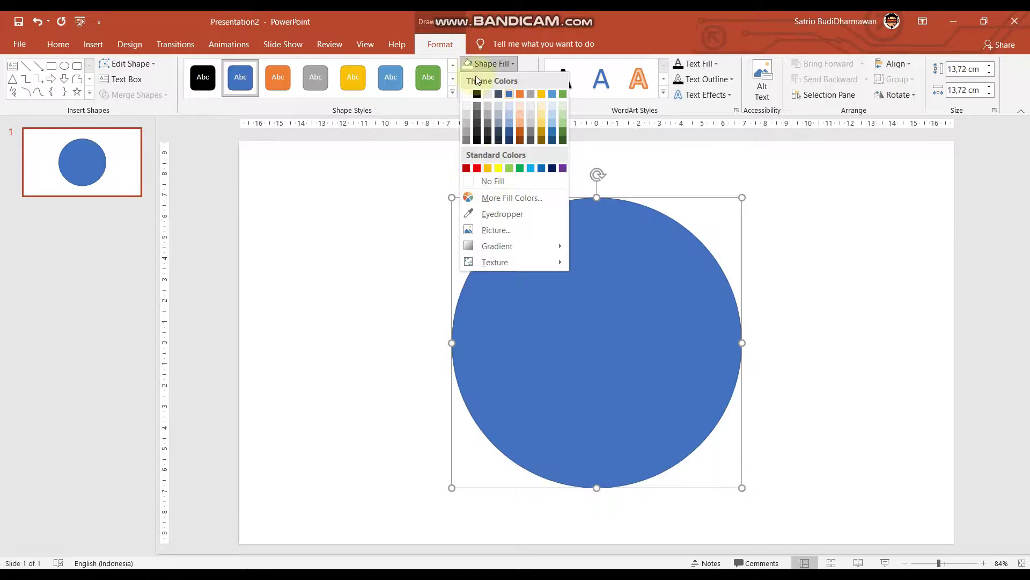
pyautogui.click(477, 94)
pyautogui.click(497, 79)
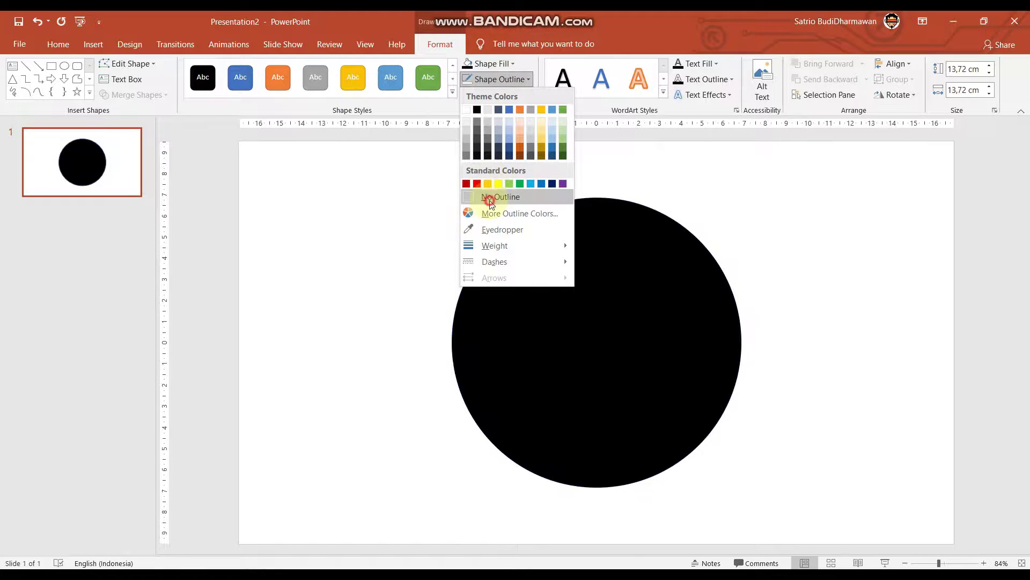
pyautogui.click(490, 198)
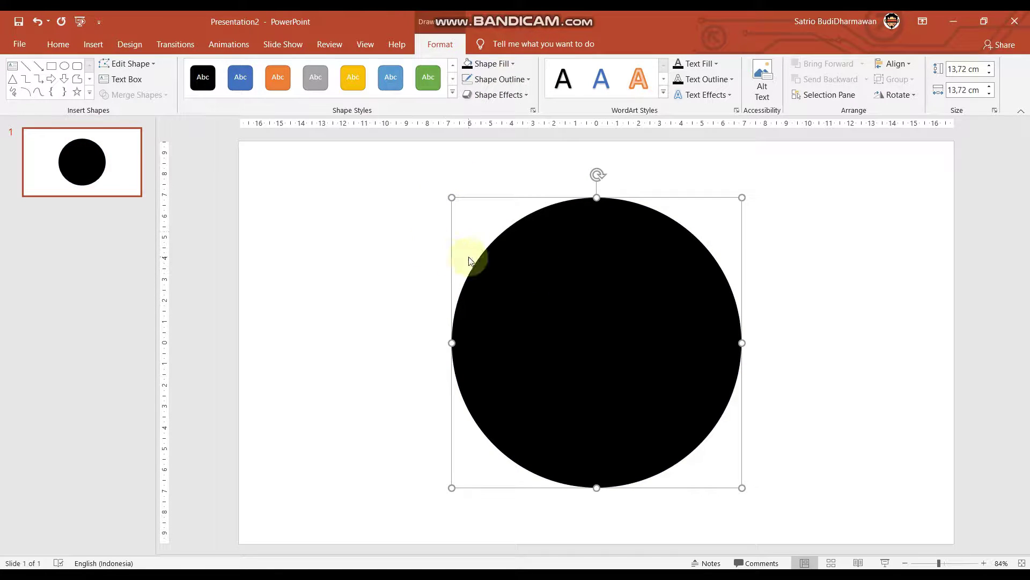
# Duplicate the circle, shrink the copy, and make it white with no outline.
pyautogui.hotkey('ctrl', 'v')
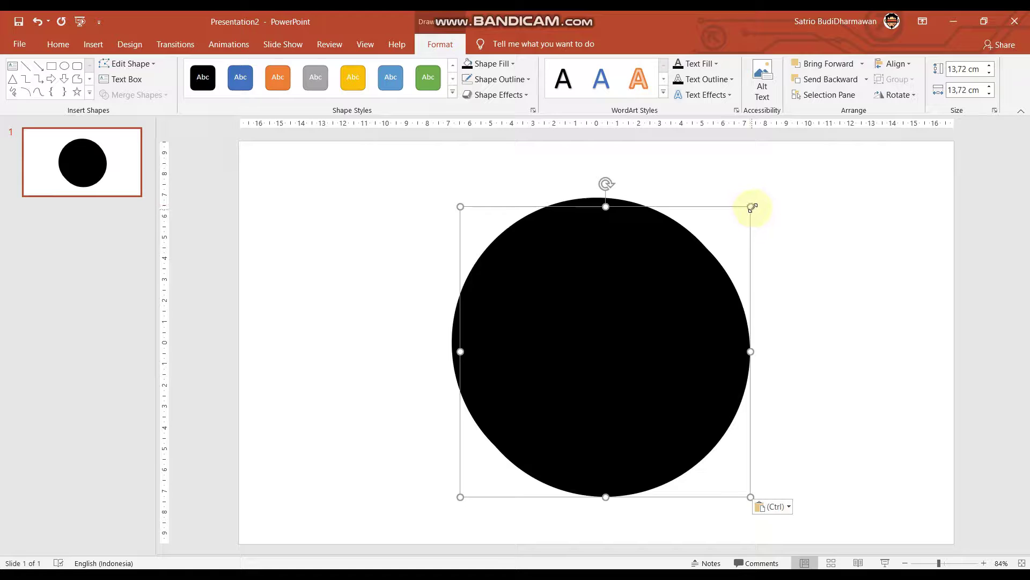
pyautogui.moveTo(751, 206); pyautogui.dragTo(707, 245)
pyautogui.moveTo(628, 306); pyautogui.dragTo(615, 287)
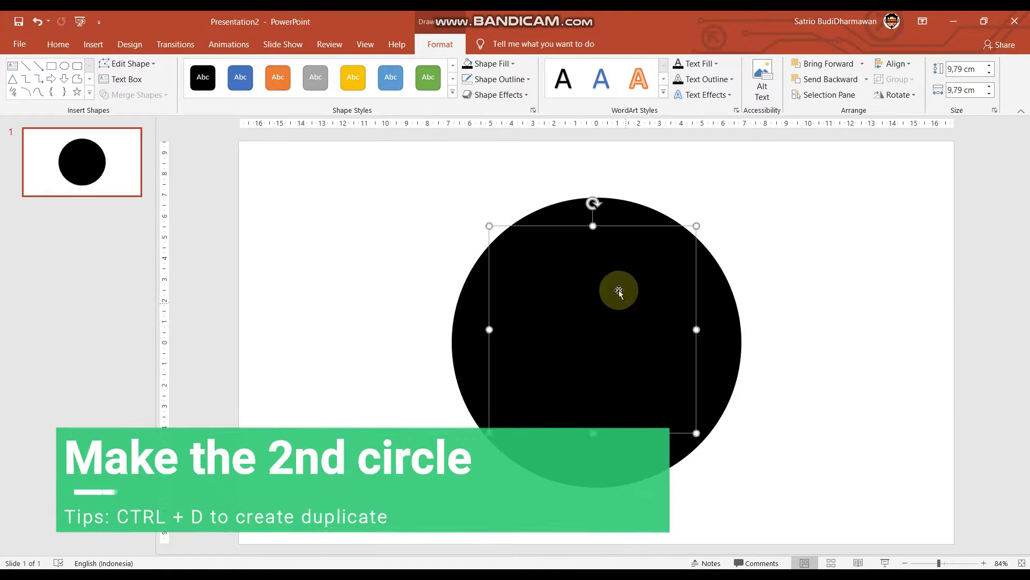
pyautogui.click(513, 64)
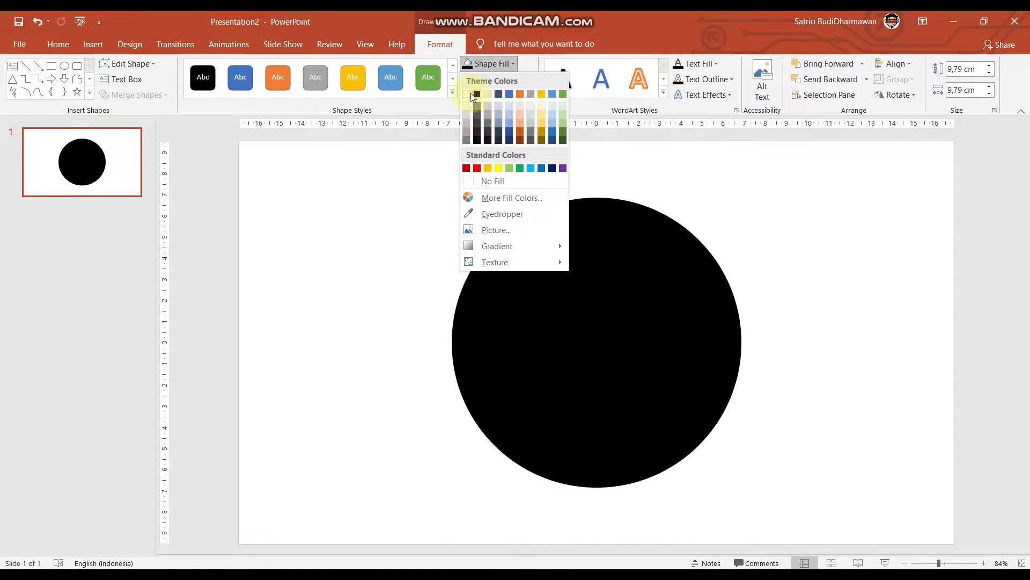
pyautogui.click(467, 92)
pyautogui.click(517, 83)
pyautogui.click(499, 198)
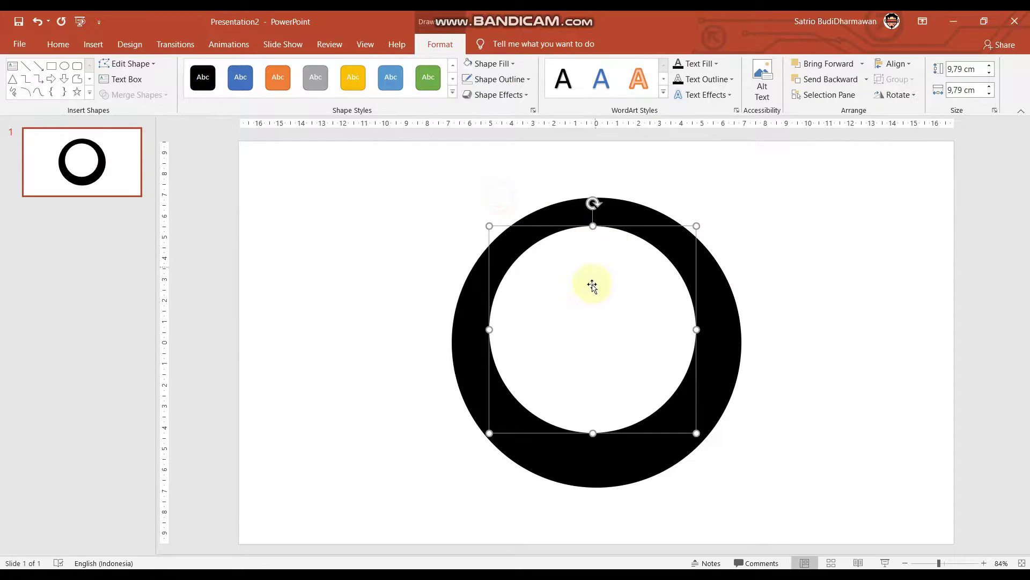
# Centre the white circle on the slide, enlarge it to 12.19 cm, and select both circles.
pyautogui.moveTo(593, 287); pyautogui.dragTo(647, 339)
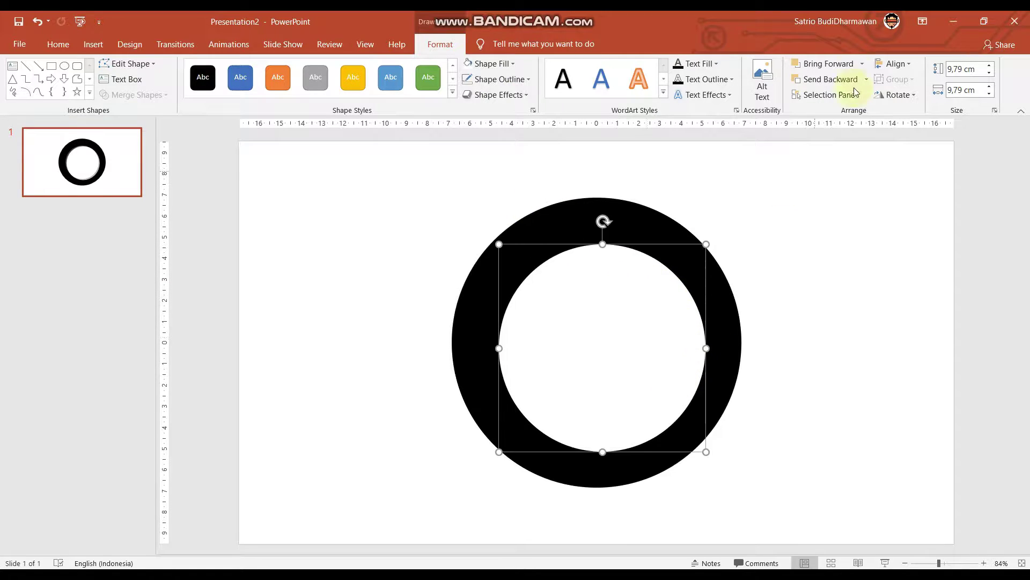
pyautogui.click(892, 63)
pyautogui.click(930, 147)
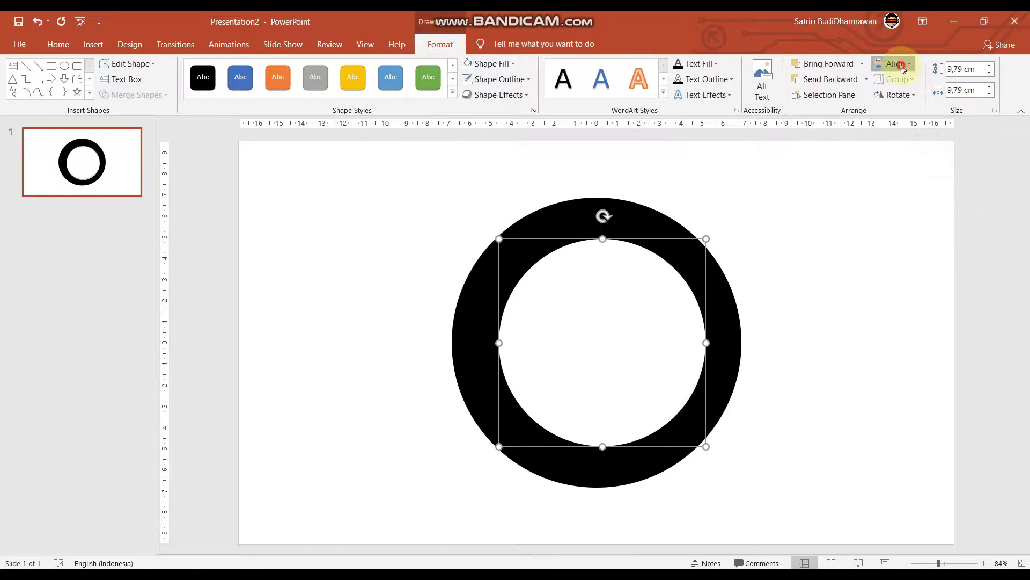
pyautogui.click(892, 63)
pyautogui.click(915, 98)
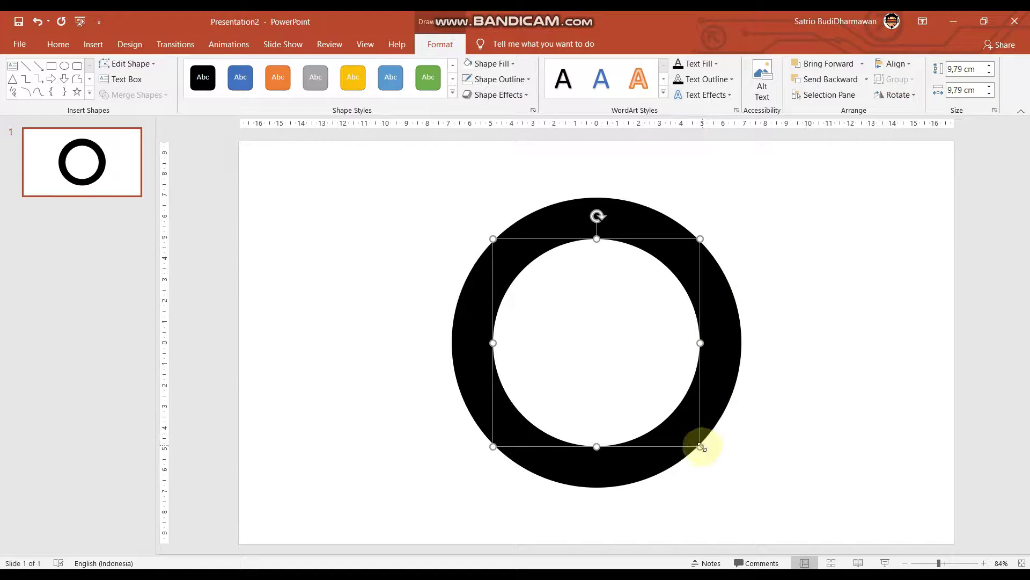
pyautogui.moveTo(708, 440); pyautogui.dragTo(726, 472)
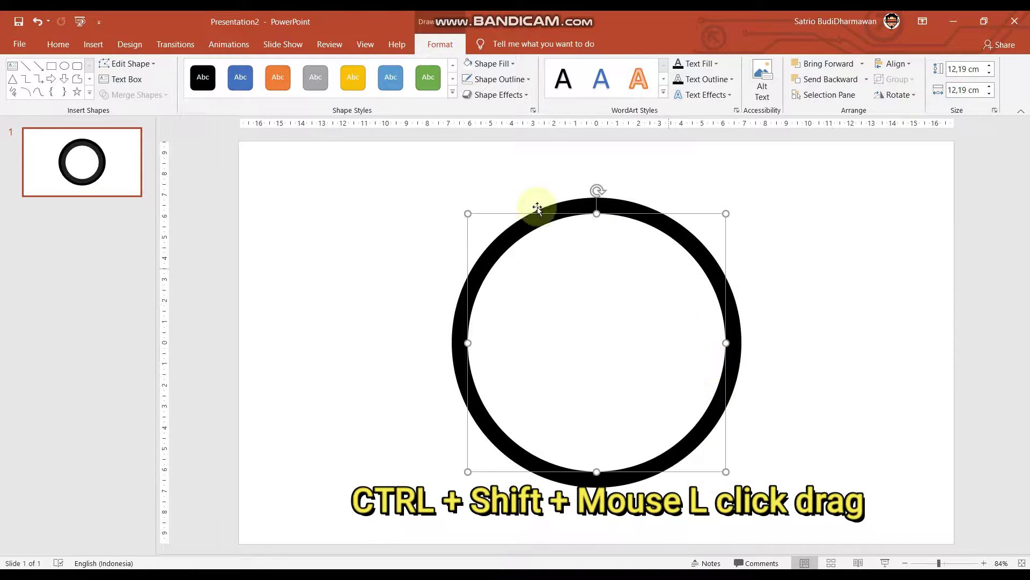
pyautogui.click(460, 212)
pyautogui.moveTo(405, 166); pyautogui.dragTo(746, 532)
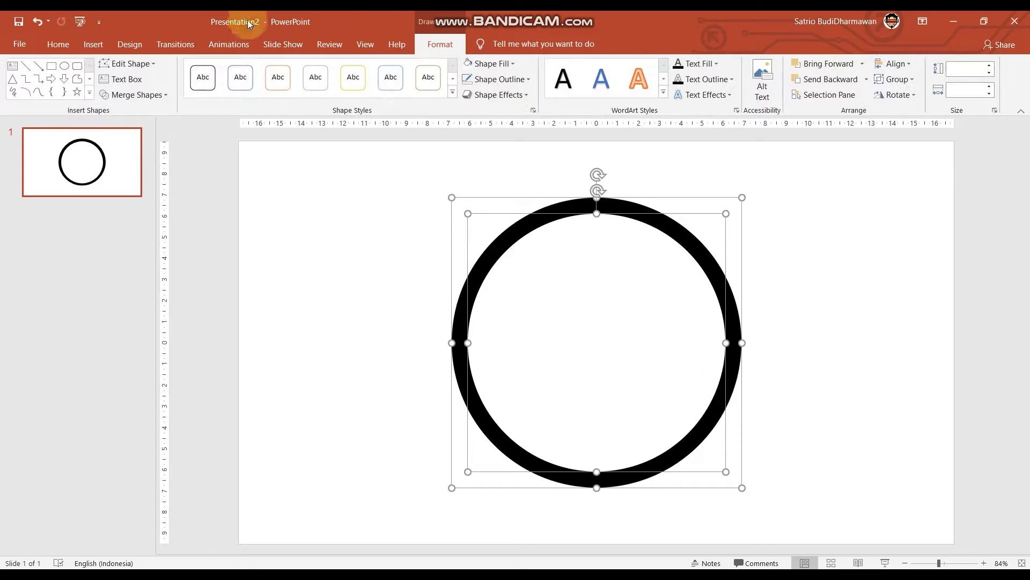
# Apply the Wheel entrance effect to both circles via the Animation Pane.
pyautogui.click(235, 45)
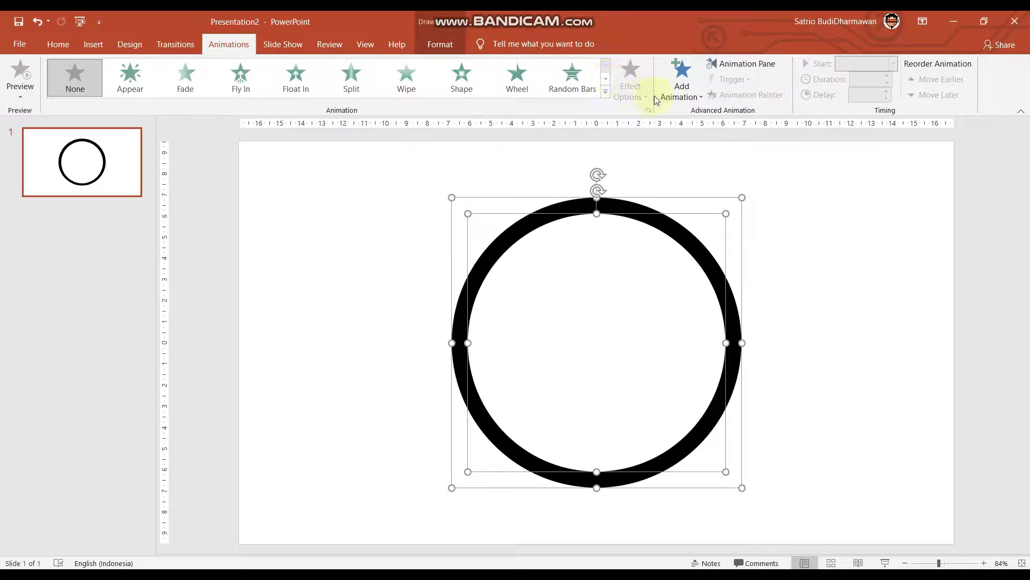
pyautogui.click(747, 63)
pyautogui.click(687, 91)
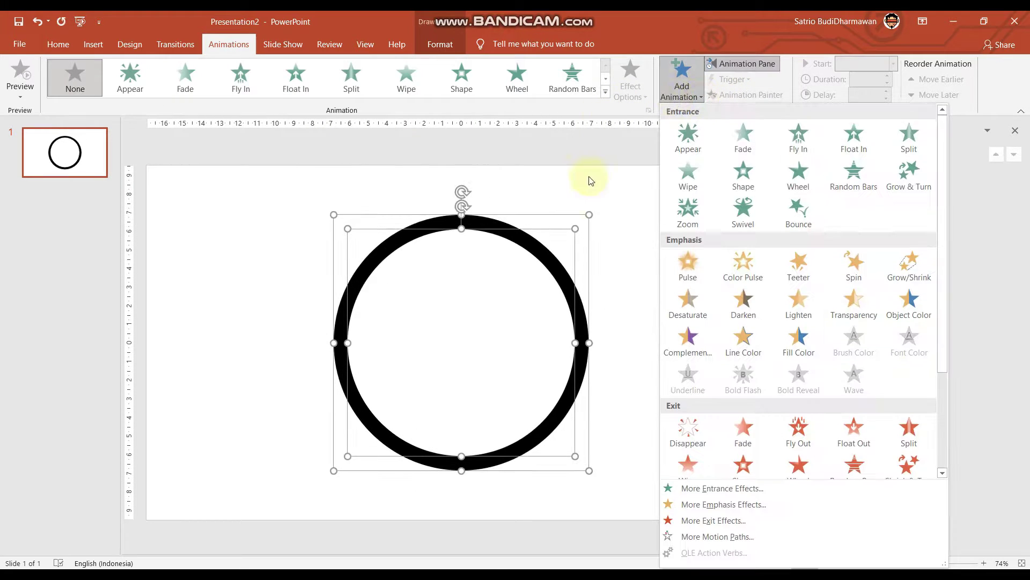
pyautogui.scroll(-3, 719, 312)
pyautogui.click(723, 488)
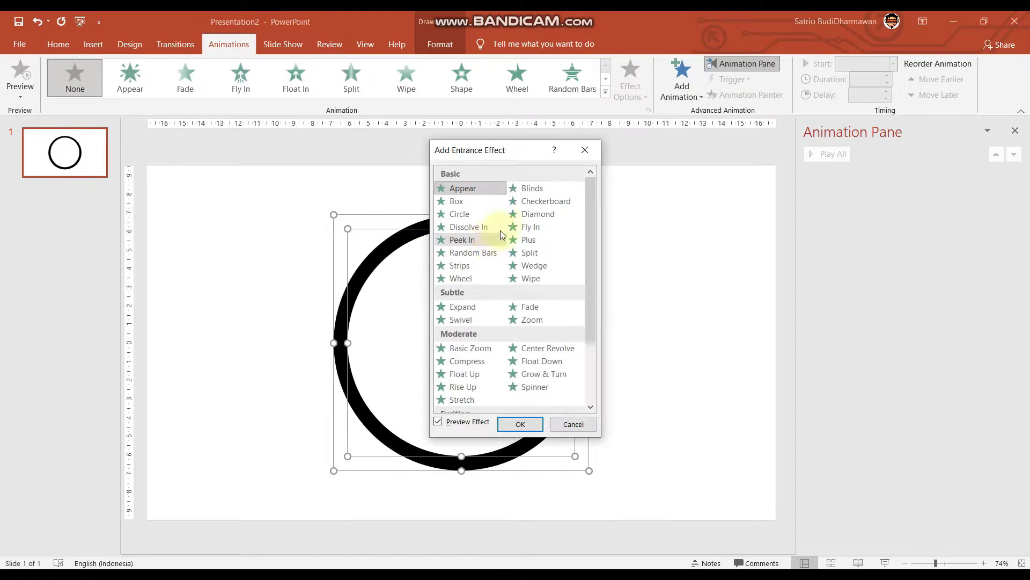
pyautogui.click(461, 278)
pyautogui.click(520, 424)
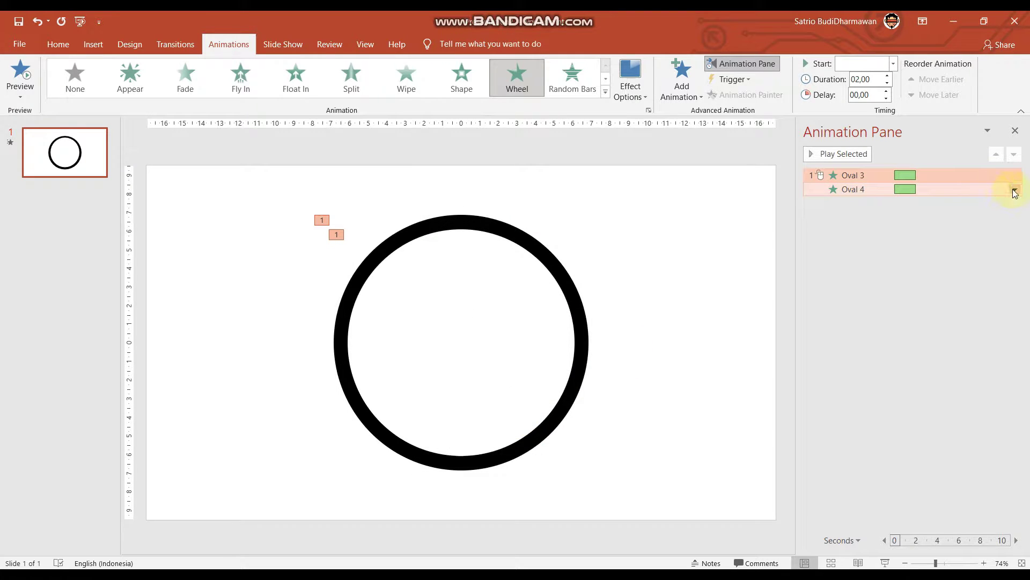
# Set the Wheel timing to With Previous, 1 second, repeating 5 times, then stop the preview.
pyautogui.click(1015, 189)
pyautogui.click(947, 251)
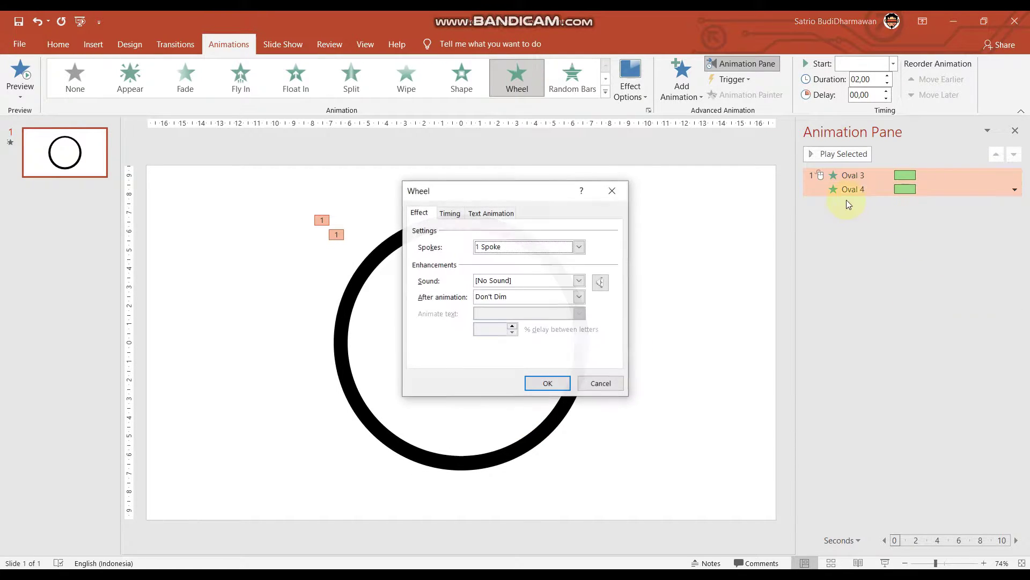
pyautogui.click(449, 213)
pyautogui.click(546, 232)
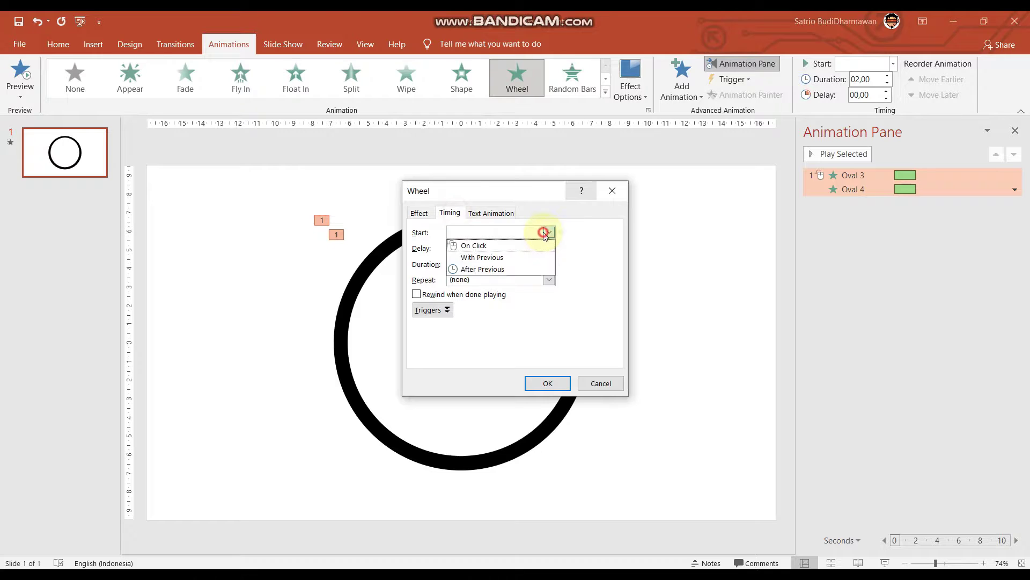
pyautogui.click(499, 257)
pyautogui.click(548, 264)
pyautogui.click(478, 318)
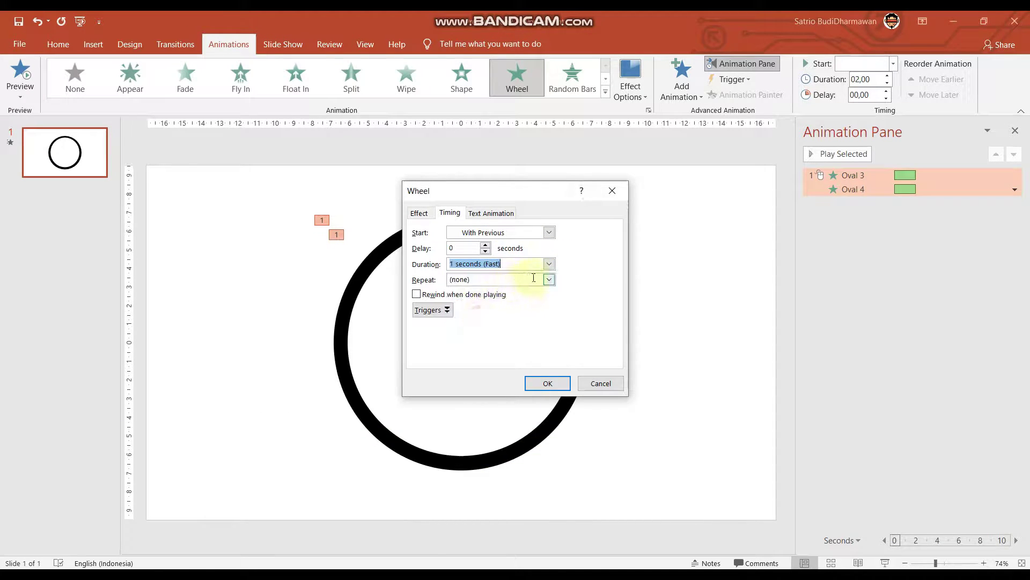
pyautogui.click(548, 280)
pyautogui.click(488, 328)
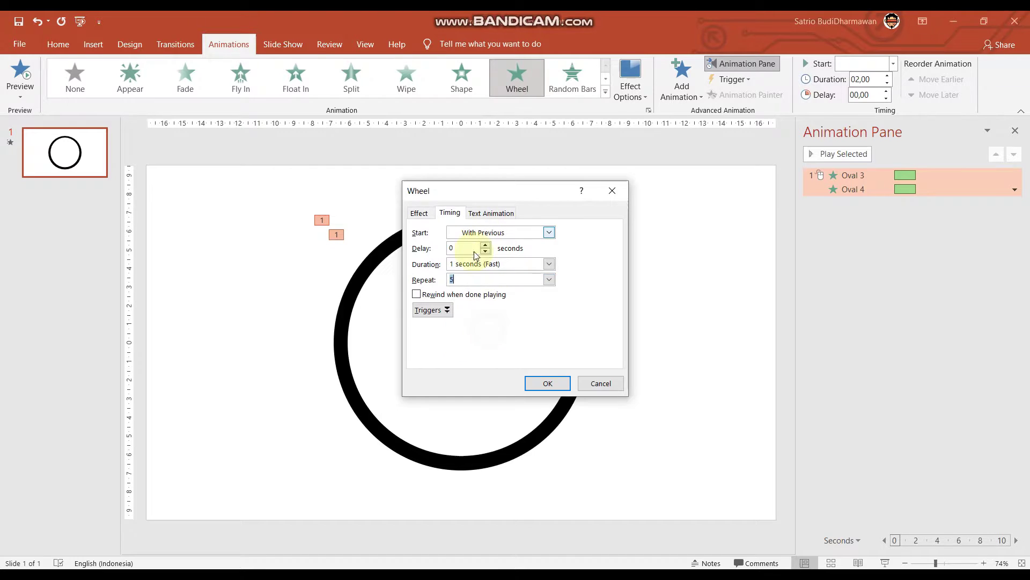
pyautogui.click(546, 384)
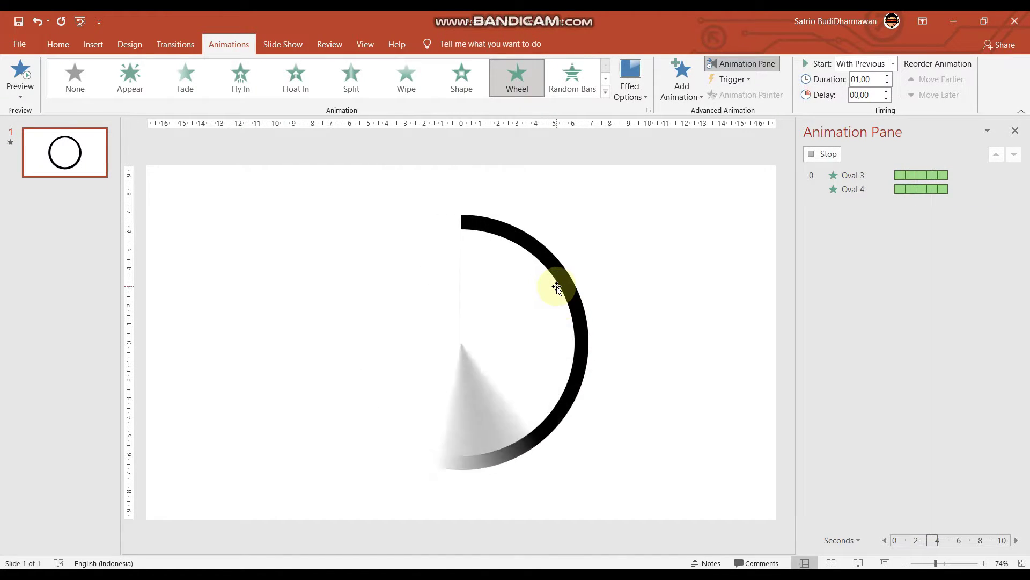
pyautogui.click(632, 247)
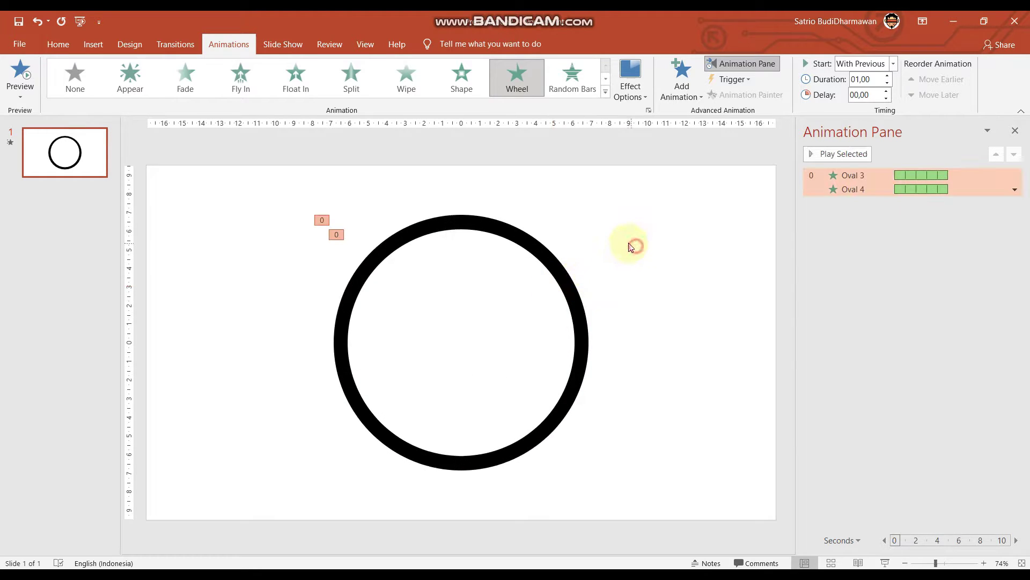
# Insert a text box at the slide's left and type an enlarged 5.
pyautogui.click(89, 44)
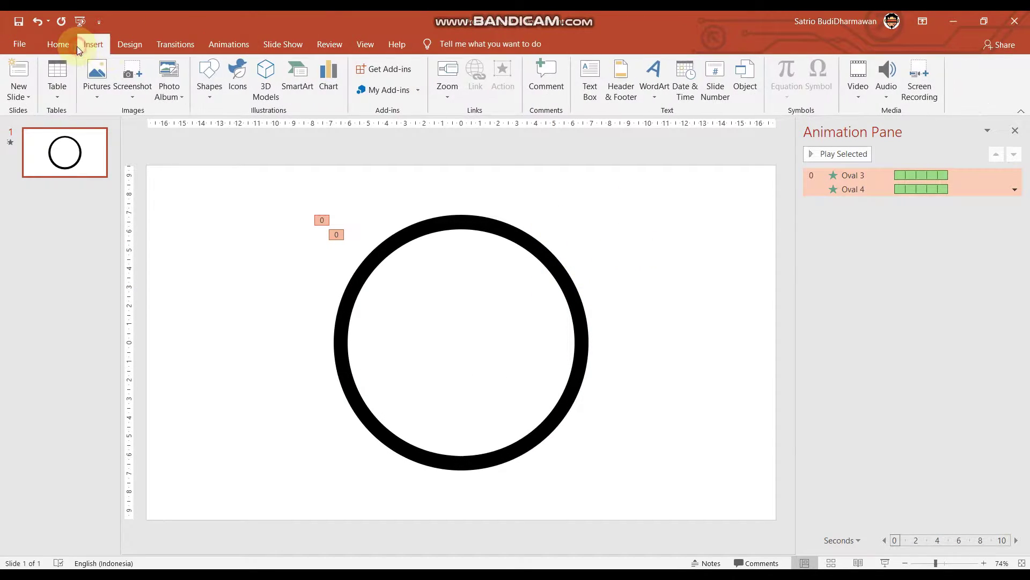
pyautogui.click(207, 107)
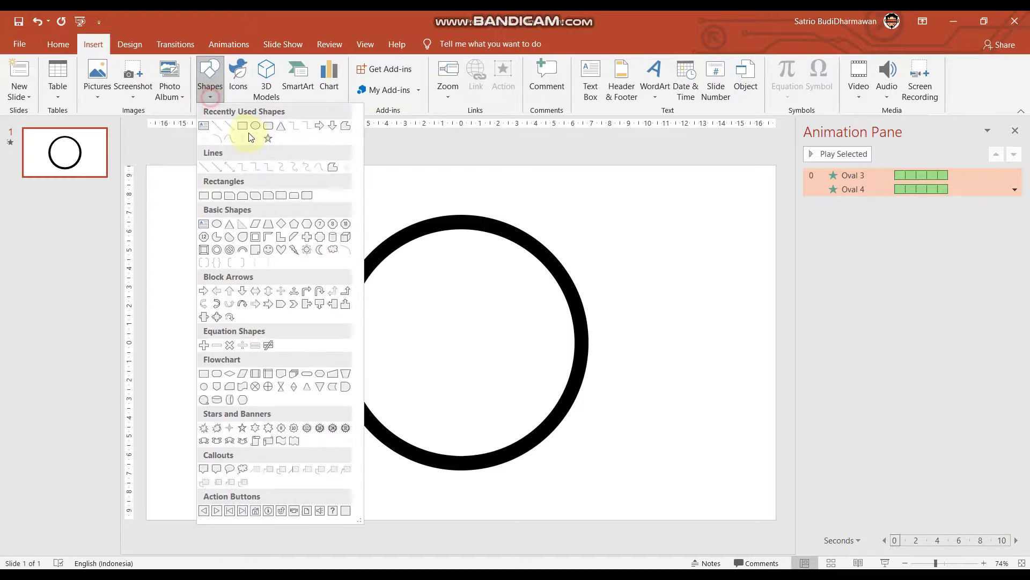
pyautogui.click(205, 129)
pyautogui.click(198, 298)
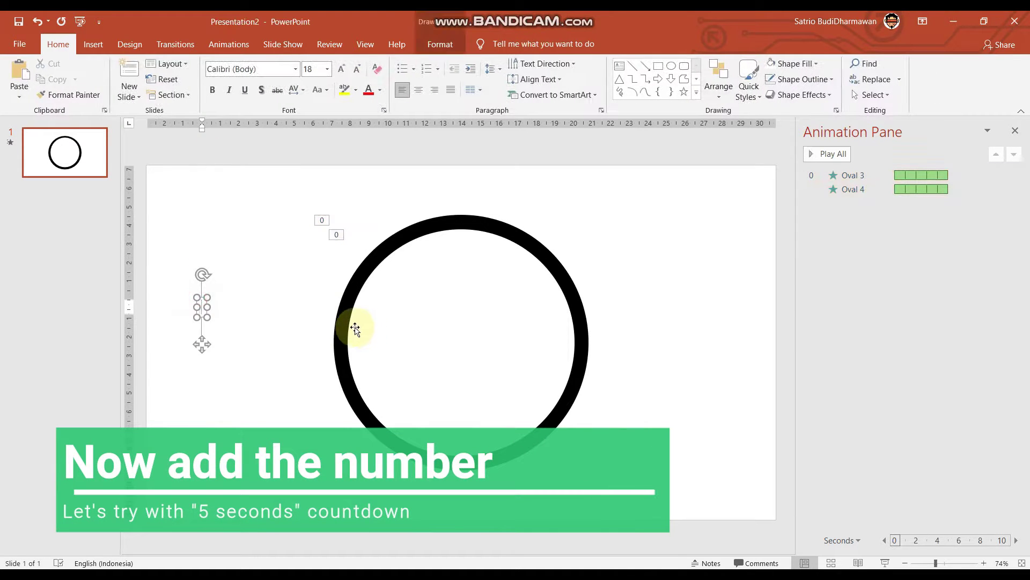
pyautogui.hotkey('ctrl', 'shift', '.')
pyautogui.hotkey('ctrl', 'shift', '.')
pyautogui.hotkey('ctrl', 'shift', '.')
pyautogui.hotkey('ctrl', 'shift', '.')
pyautogui.hotkey('ctrl', 'shift', '.')
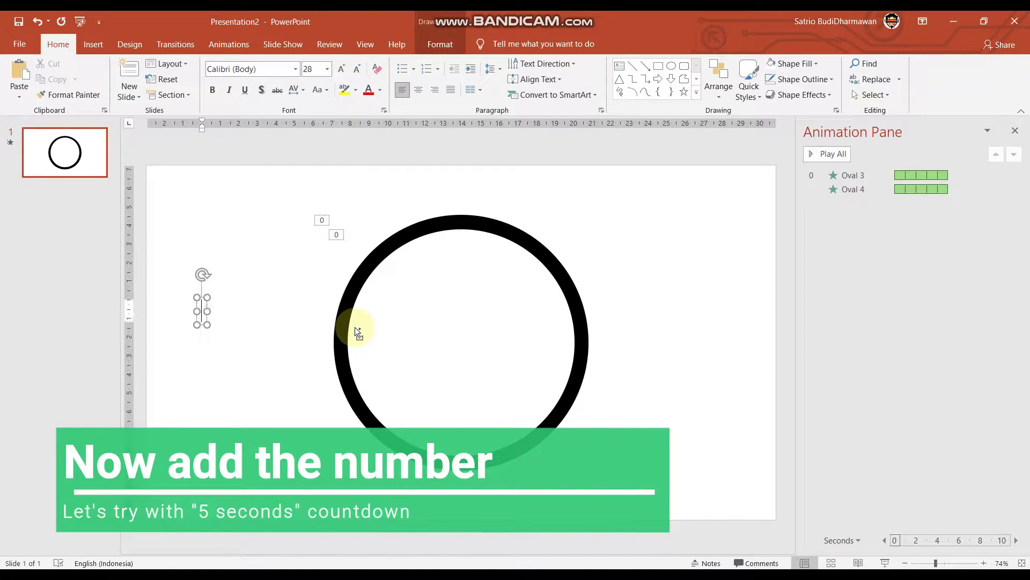
pyautogui.hotkey('ctrl', 'shift', '.')
pyautogui.hotkey('ctrl', 'shift', '.')
pyautogui.hotkey('ctrl', 'shift', '.')
pyautogui.hotkey('ctrl', 'shift', '.')
pyautogui.hotkey('ctrl', 'shift', '.')
pyautogui.hotkey('ctrl', 'shift', '.')
pyautogui.hotkey('ctrl', 'shift', '.')
pyautogui.write('5')
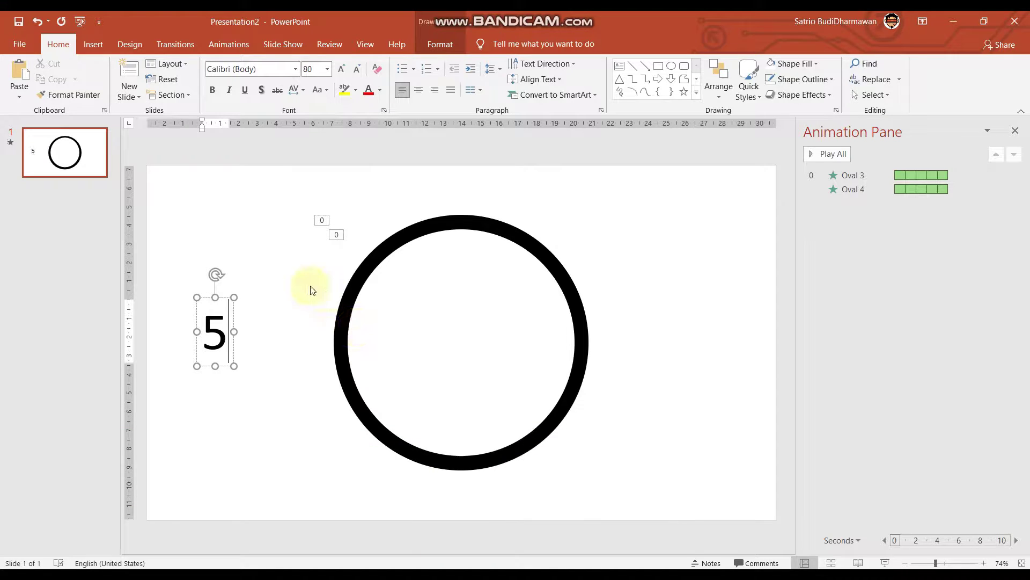
# Set the 5 to Adobe Fan Heiti Std B at 239 pt and move it into the ring.
pyautogui.doubleClick(221, 325)
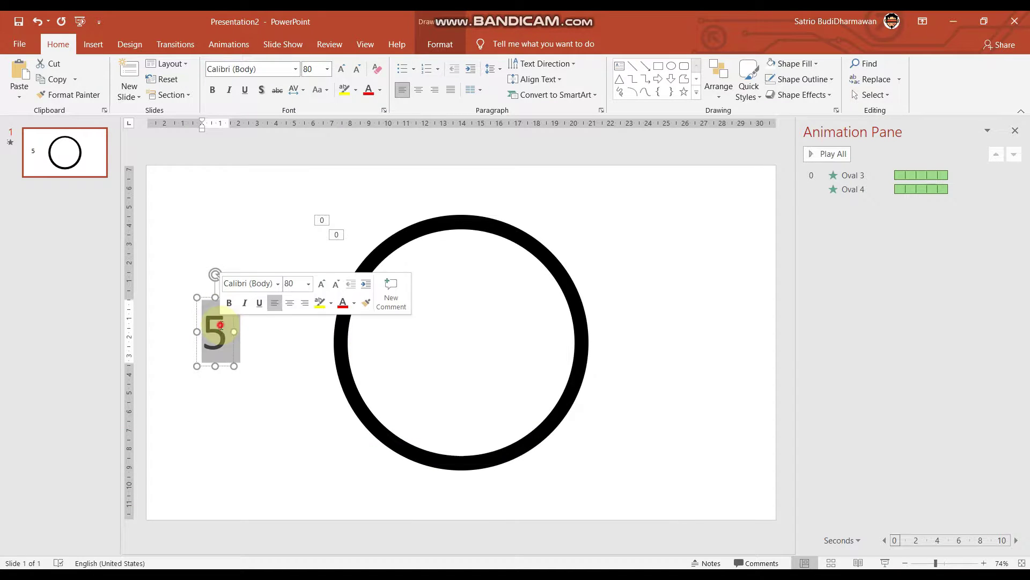
pyautogui.click(295, 69)
pyautogui.click(301, 214)
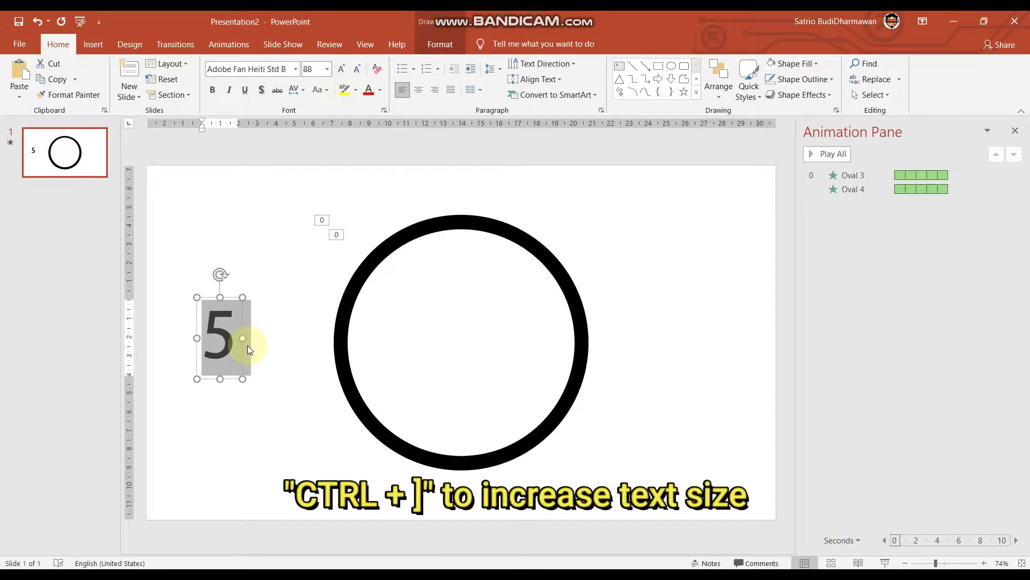
pyautogui.hotkey('ctrl', ']')
pyautogui.hotkey('ctrl', ']')
pyautogui.hotkey('ctrl', ']')
pyautogui.hotkey('ctrl', ']')
pyautogui.hotkey('ctrl', ']')
pyautogui.hotkey('ctrl', ']')
pyautogui.hotkey('ctrl', '[')
pyautogui.hotkey('ctrl', '[')
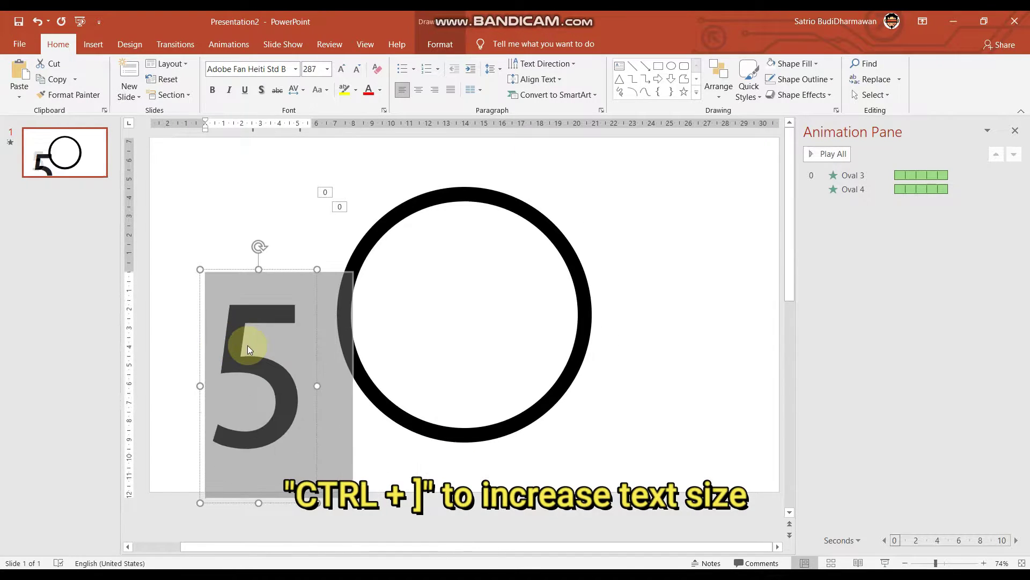
pyautogui.hotkey('ctrl', '[')
pyautogui.click(261, 284)
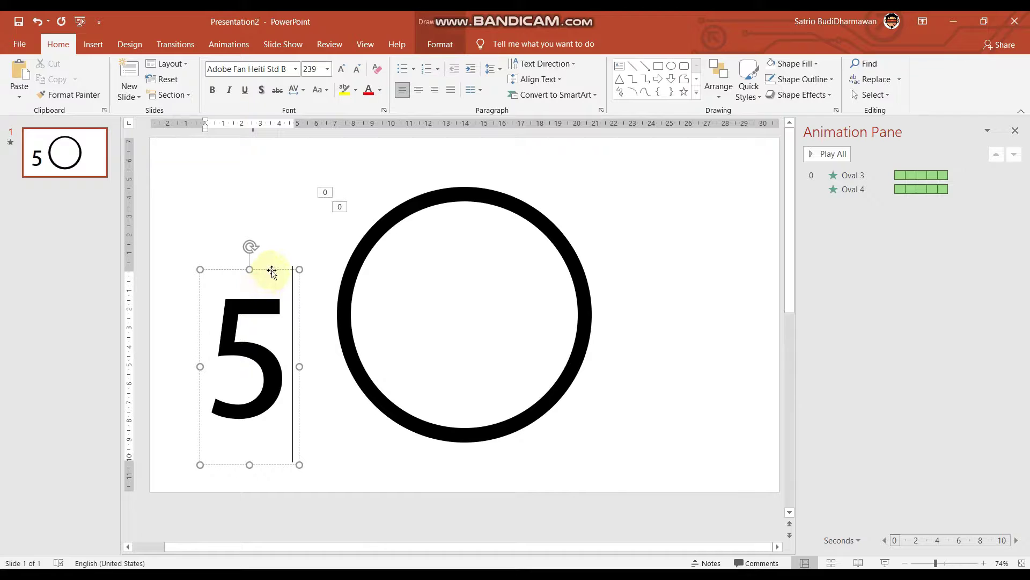
pyautogui.moveTo(272, 272); pyautogui.dragTo(486, 231)
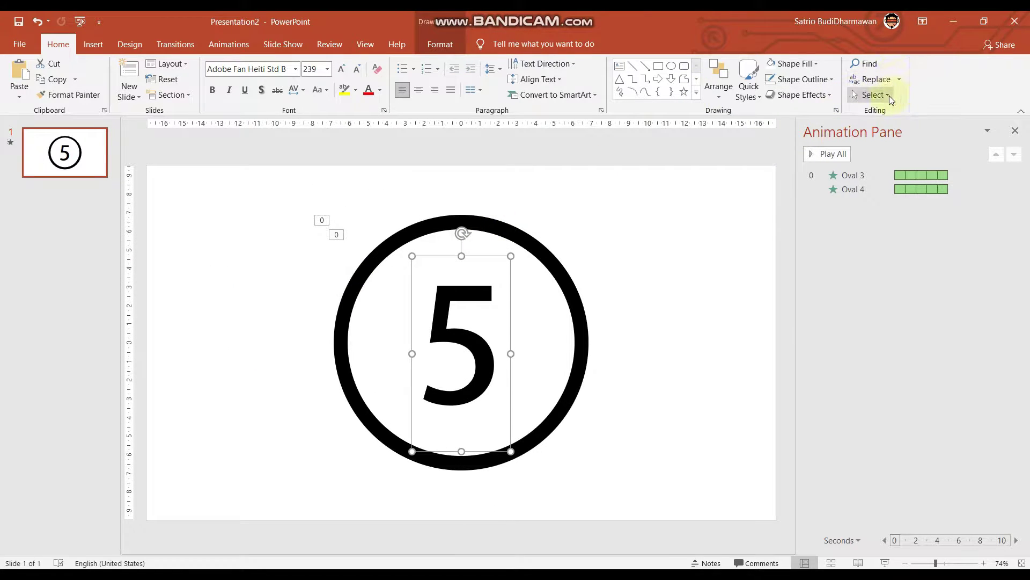
# Align the 5's text box middle and centre on the slide, then select it as a shape.
pyautogui.click(438, 44)
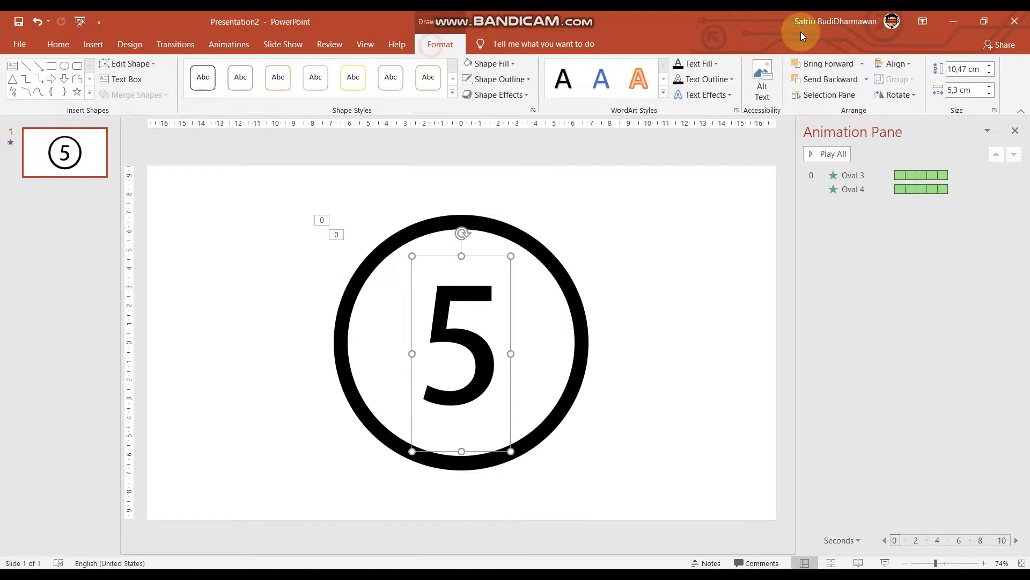
pyautogui.click(894, 63)
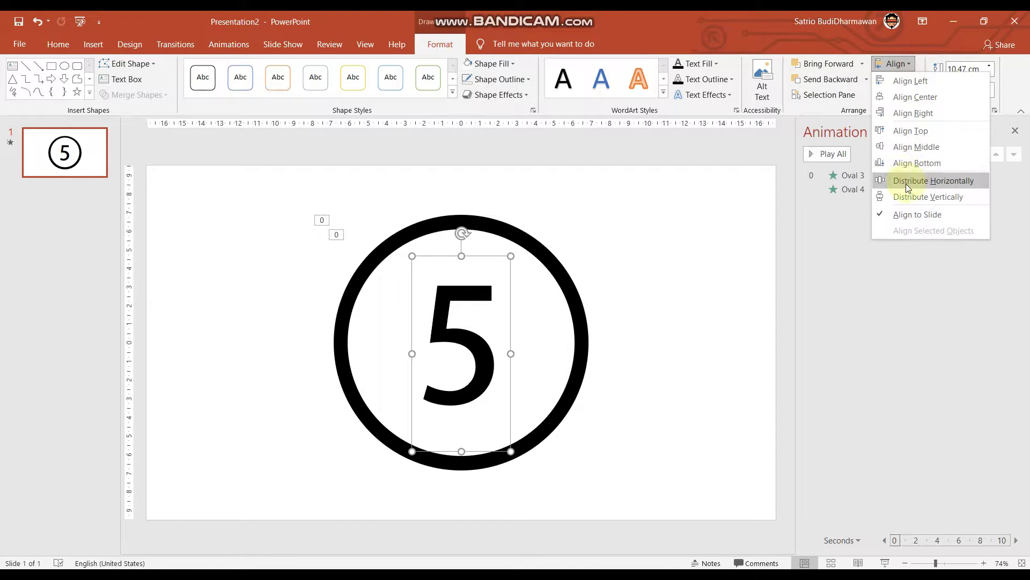
pyautogui.click(907, 155)
pyautogui.click(894, 64)
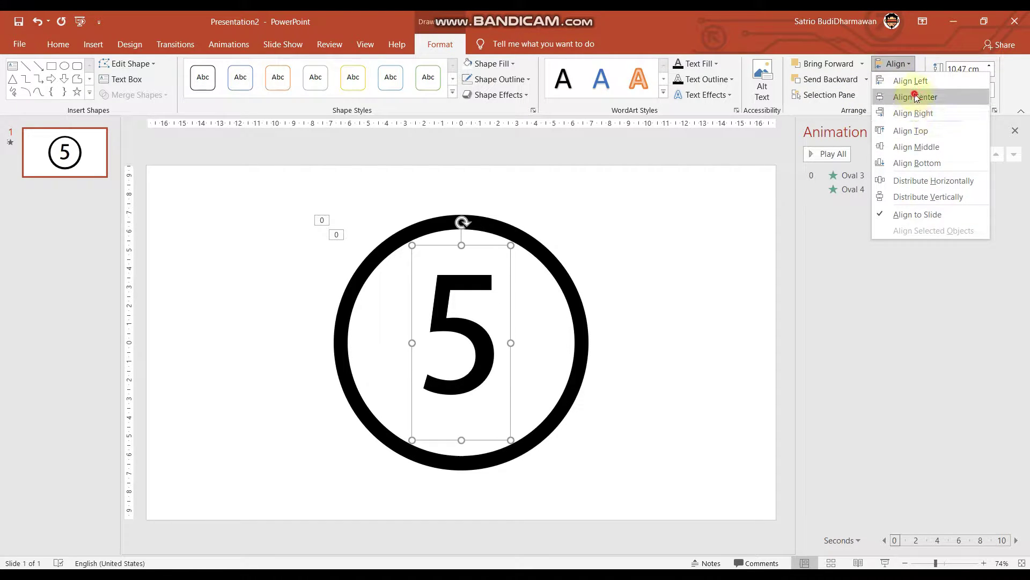
pyautogui.click(625, 250)
pyautogui.click(456, 305)
pyautogui.click(481, 245)
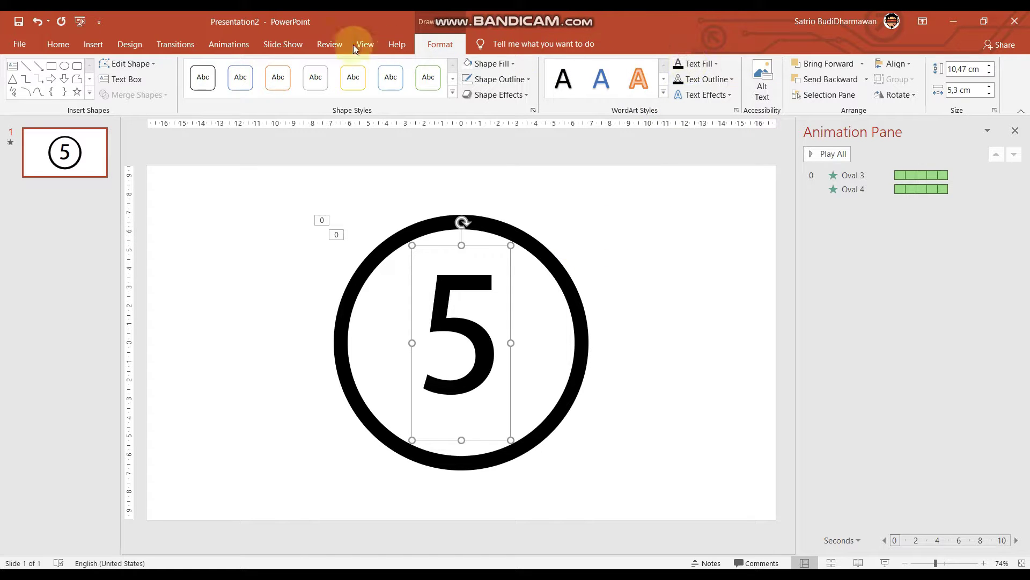
# Add an Appear entrance and a Disappear exit animation to the 5's text box.
pyautogui.click(228, 44)
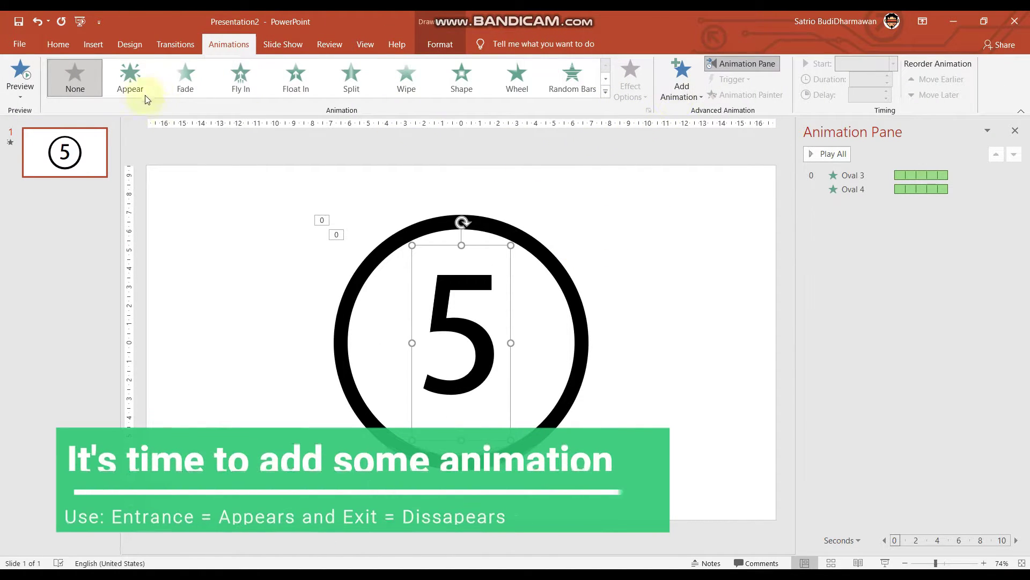
pyautogui.click(681, 95)
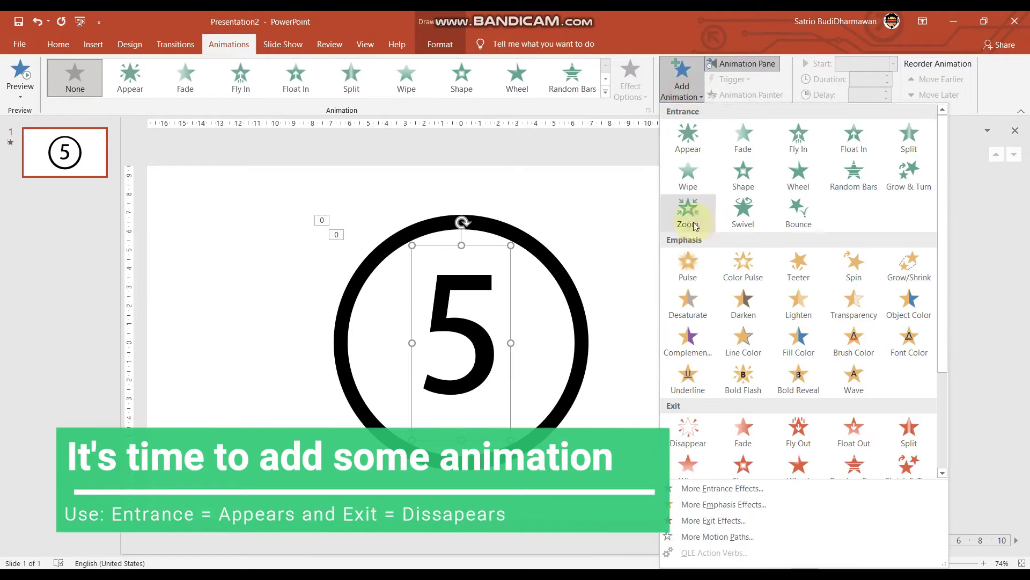
pyautogui.click(690, 137)
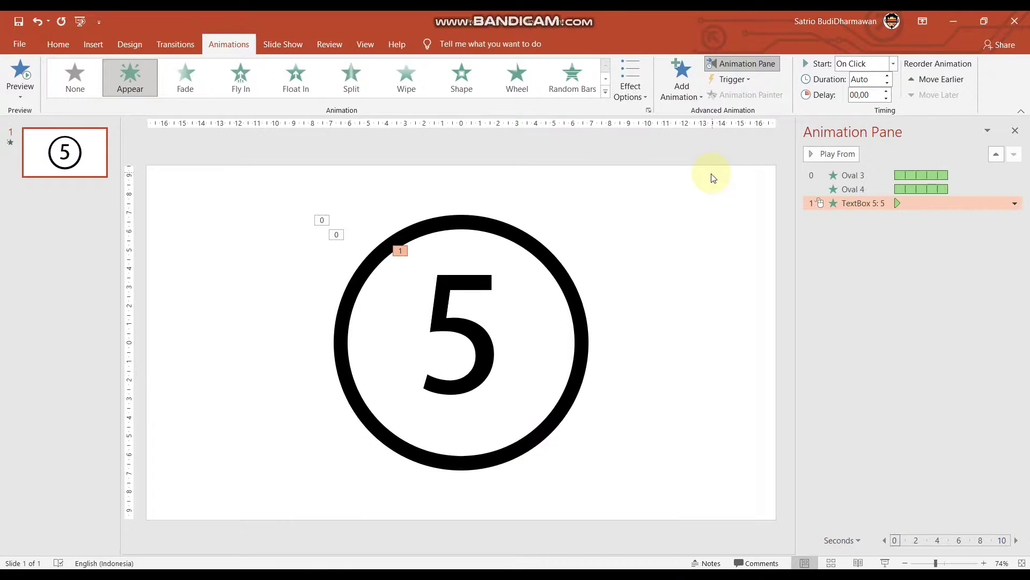
pyautogui.click(682, 78)
pyautogui.click(689, 433)
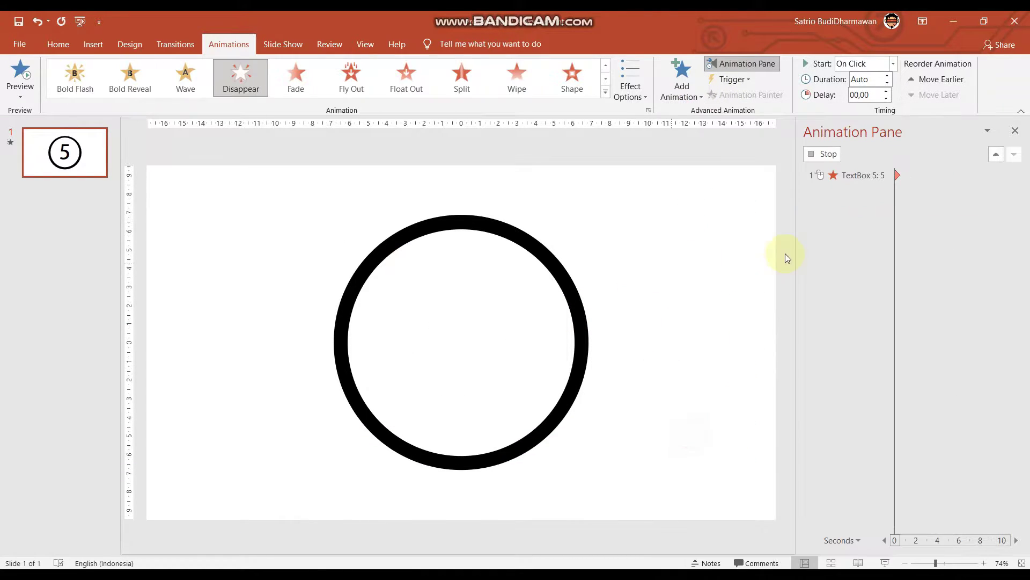
pyautogui.click(1007, 207)
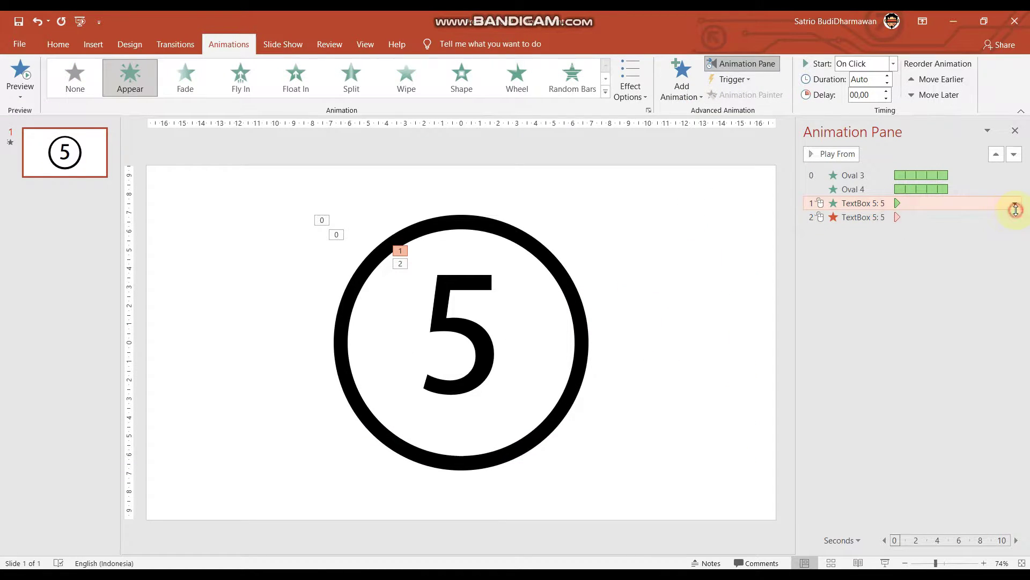
# Set the 5's Appear animation to start With Previous with a 0,05 s delay.
pyautogui.click(1016, 209)
pyautogui.click(964, 267)
pyautogui.click(458, 216)
pyautogui.click(549, 232)
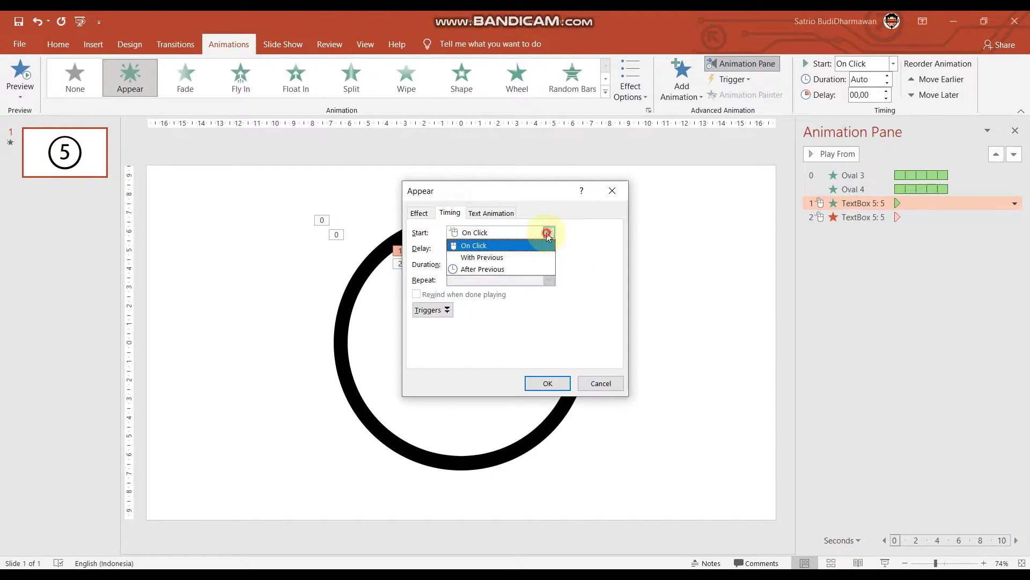
pyautogui.click(484, 258)
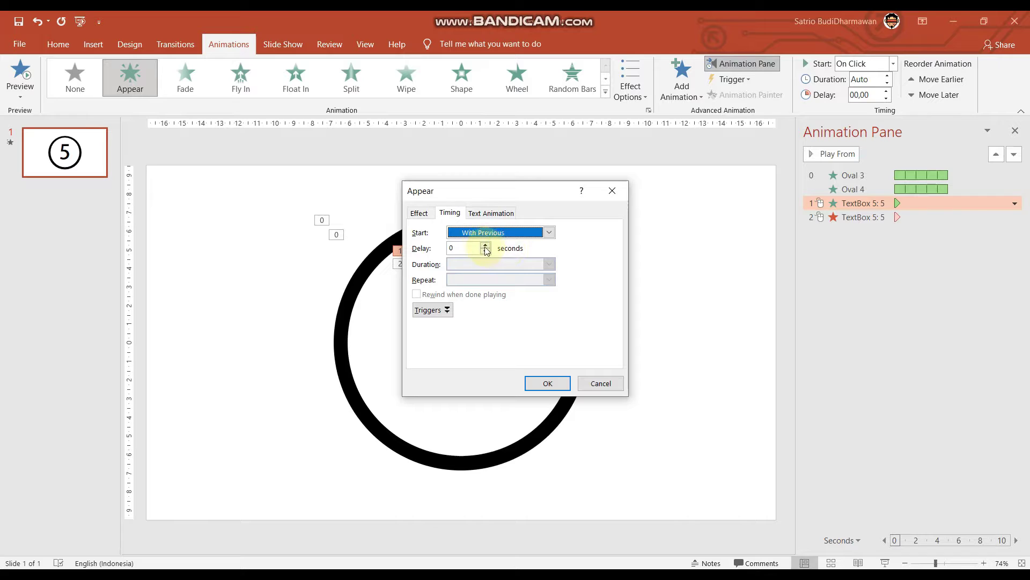
pyautogui.click(542, 388)
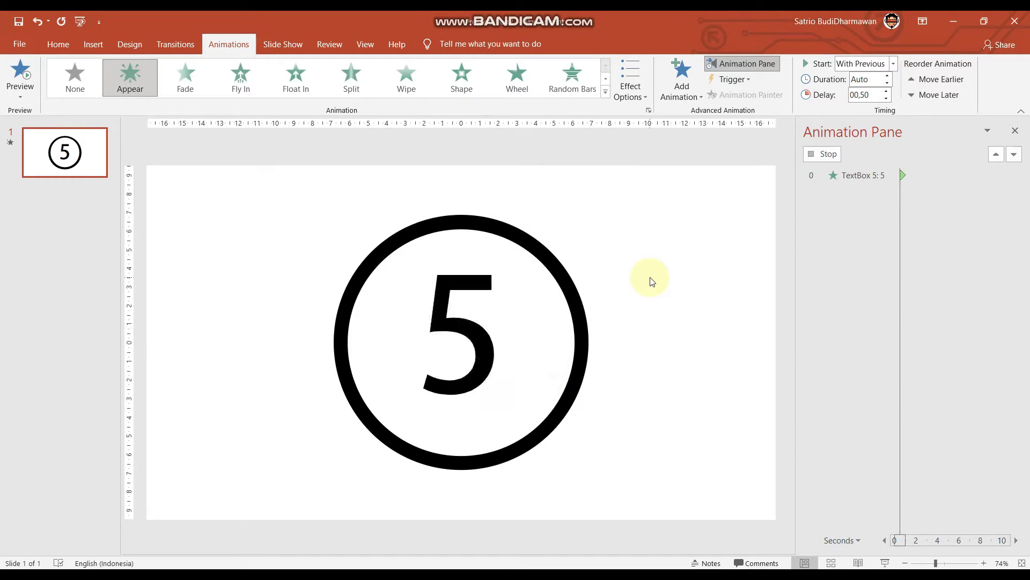
pyautogui.click(900, 216)
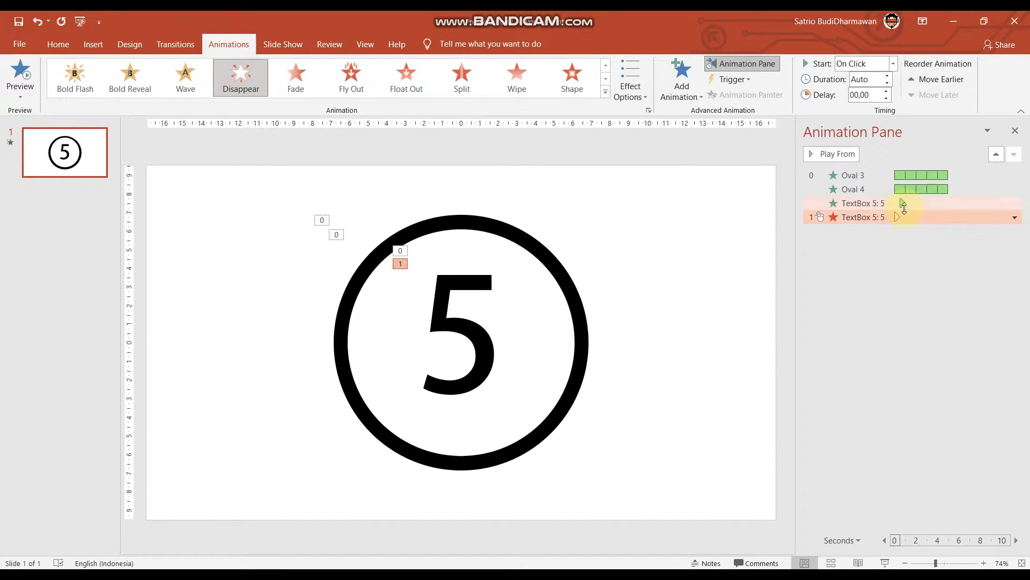
pyautogui.click(900, 203)
pyautogui.click(1015, 204)
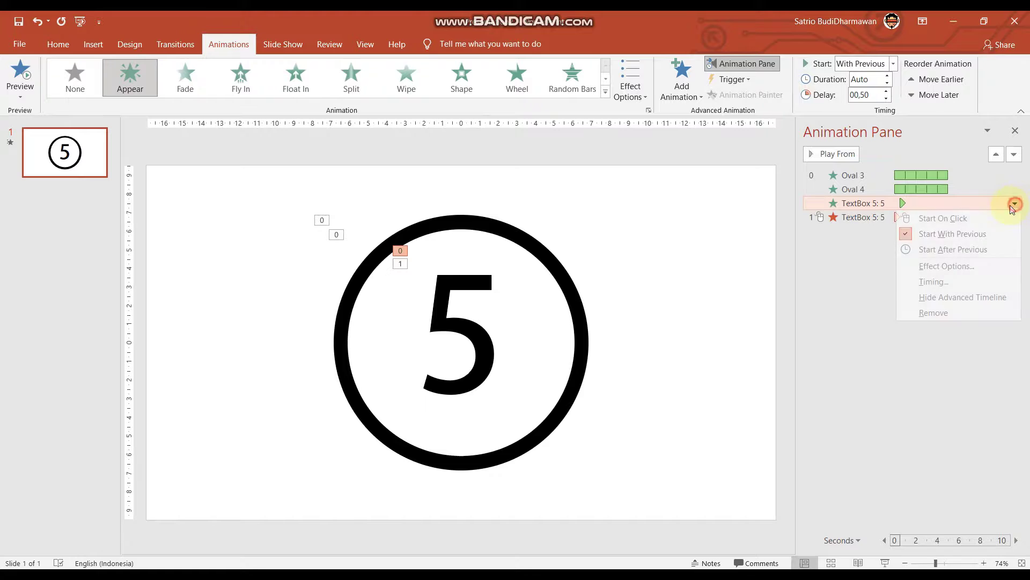
pyautogui.click(956, 266)
pyautogui.click(451, 214)
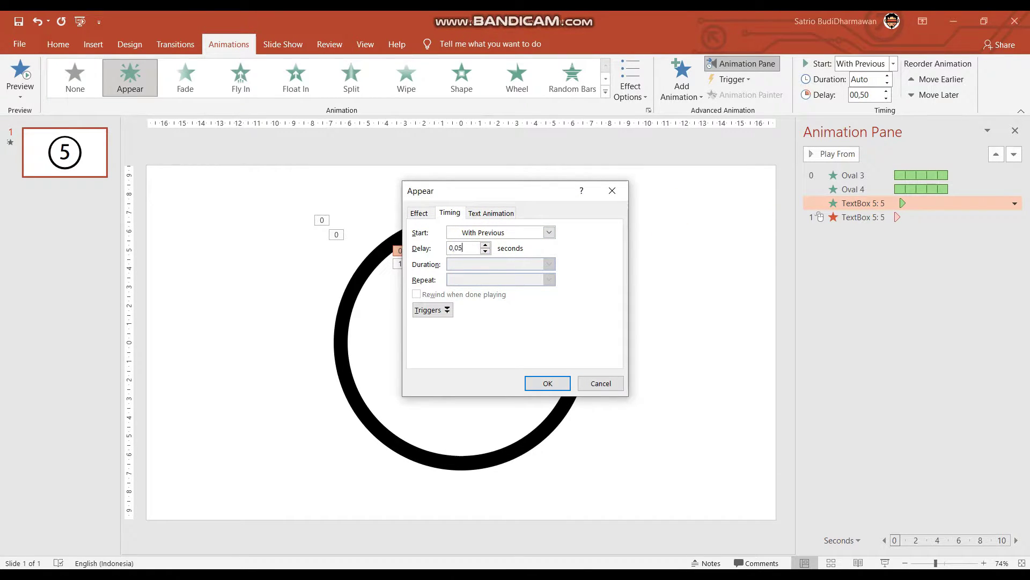
pyautogui.click(542, 382)
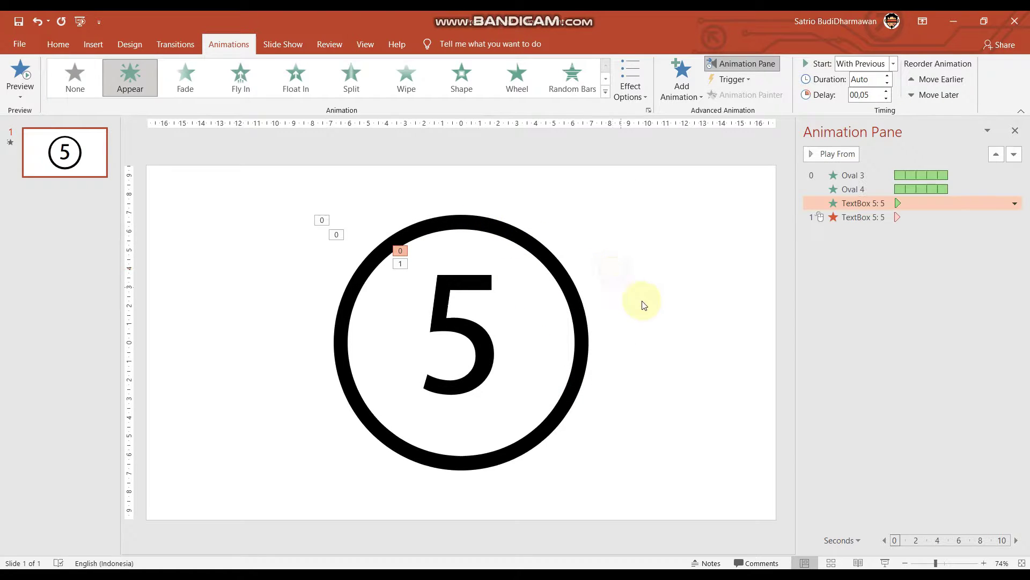
# Make the 5's Disappear start With Previous after 1 s, preview the slide show, and reselect the 5.
pyautogui.click(905, 219)
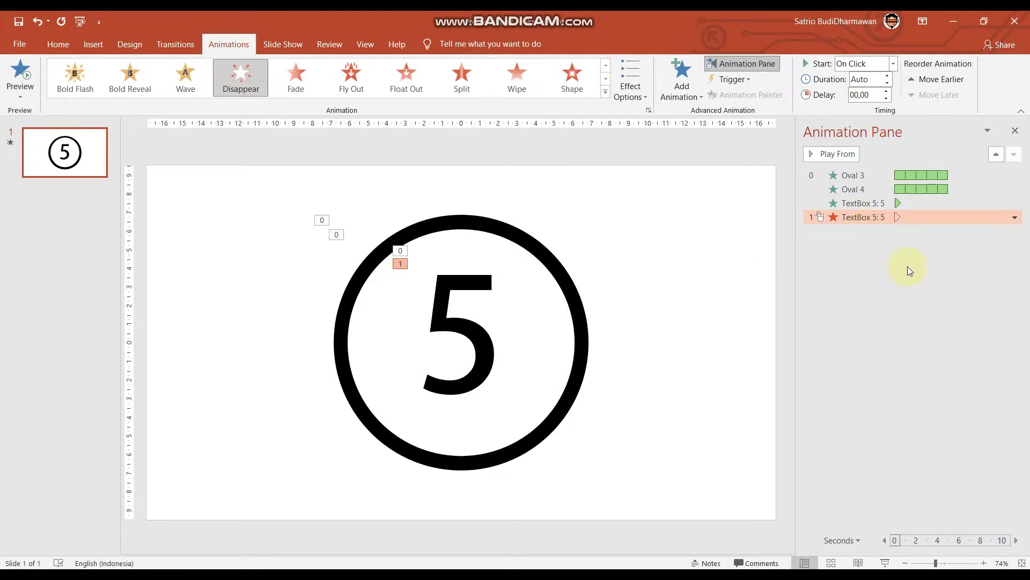
pyautogui.click(885, 66)
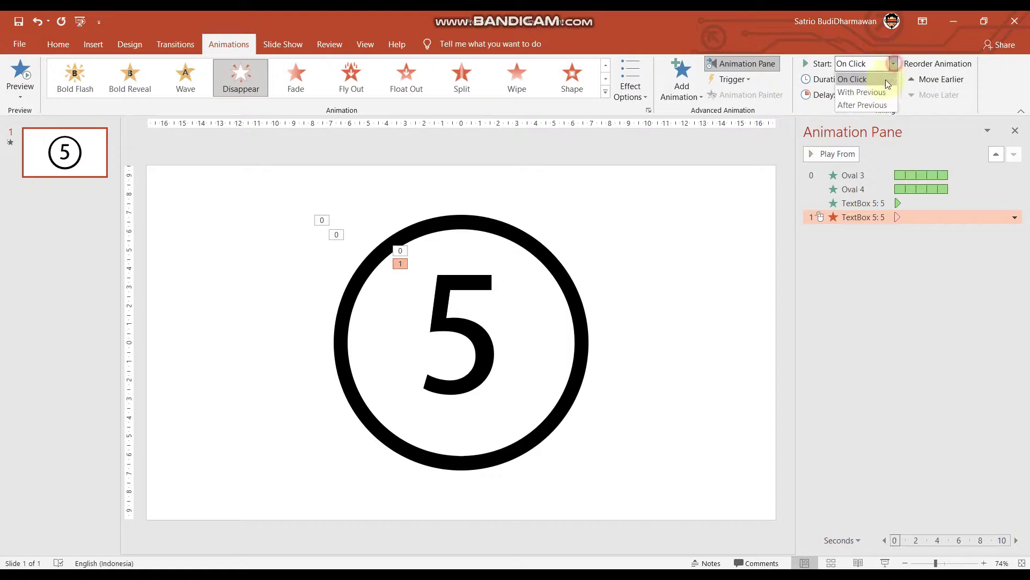
pyautogui.click(885, 90)
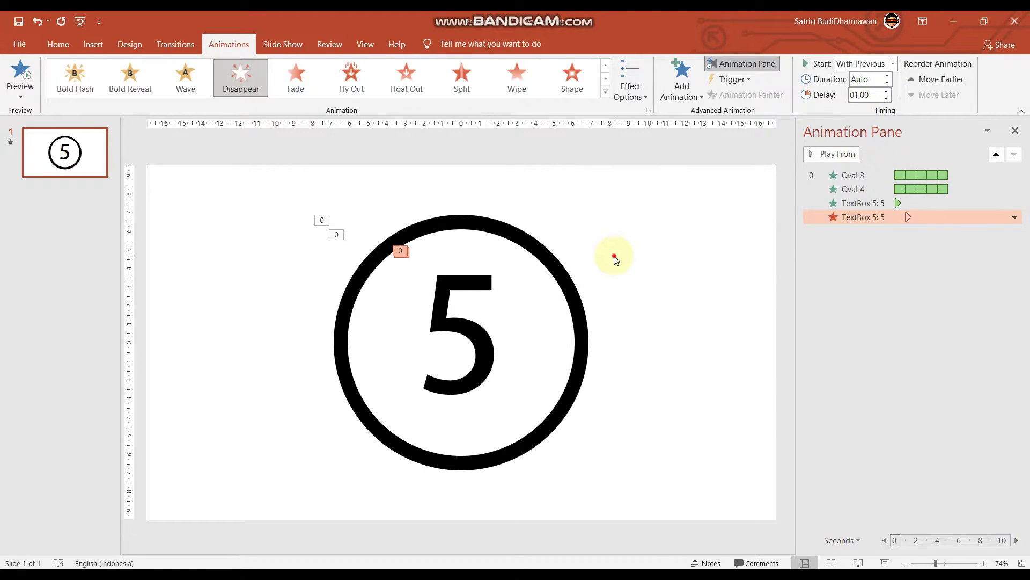
pyautogui.press('F5')
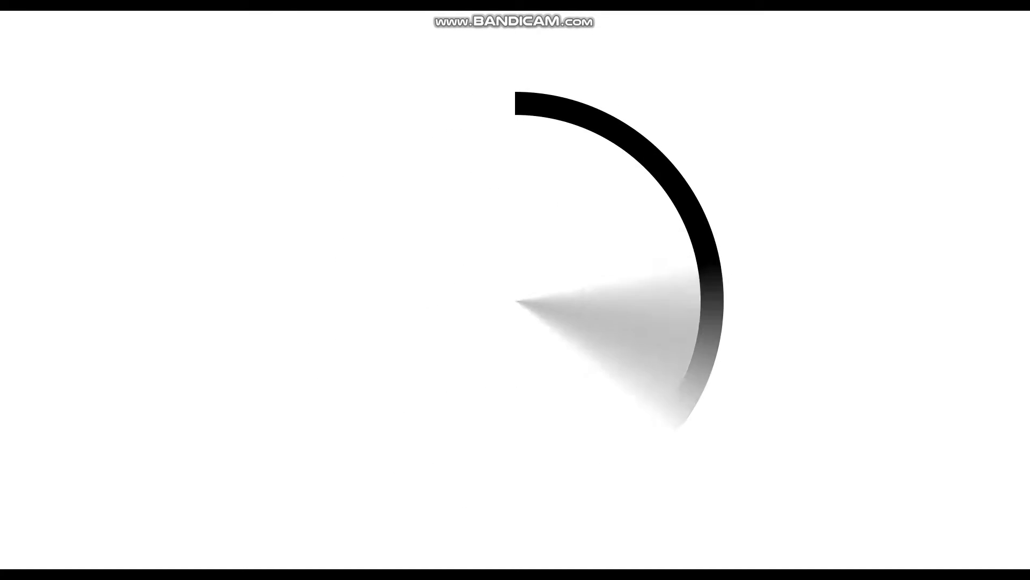
pyautogui.press('Escape')
pyautogui.click(471, 311)
pyautogui.click(646, 231)
pyautogui.click(466, 275)
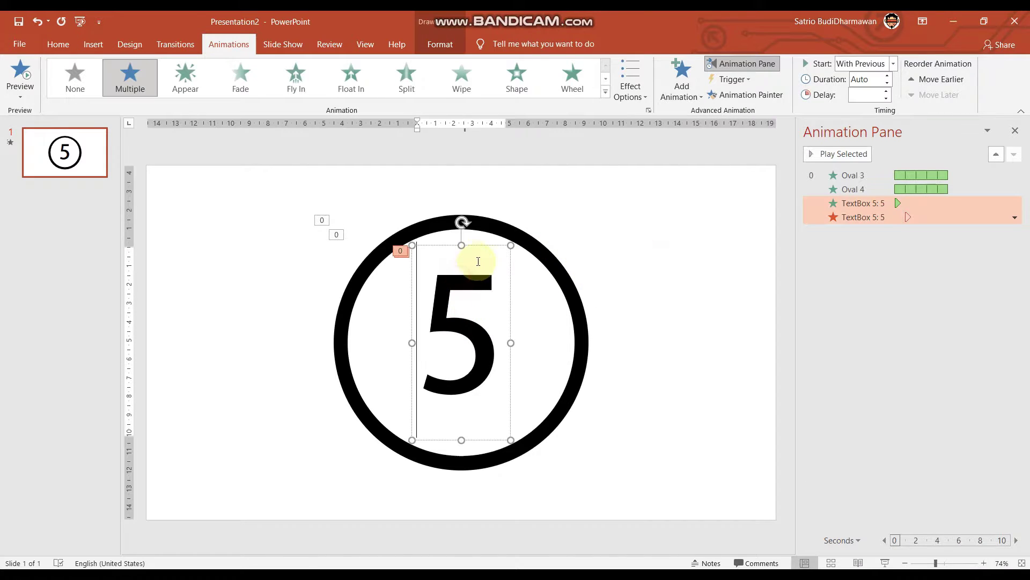
# Duplicate the 5 text box beside the ring and change the copy to 4.
pyautogui.hotkey('ctrl', 'd')
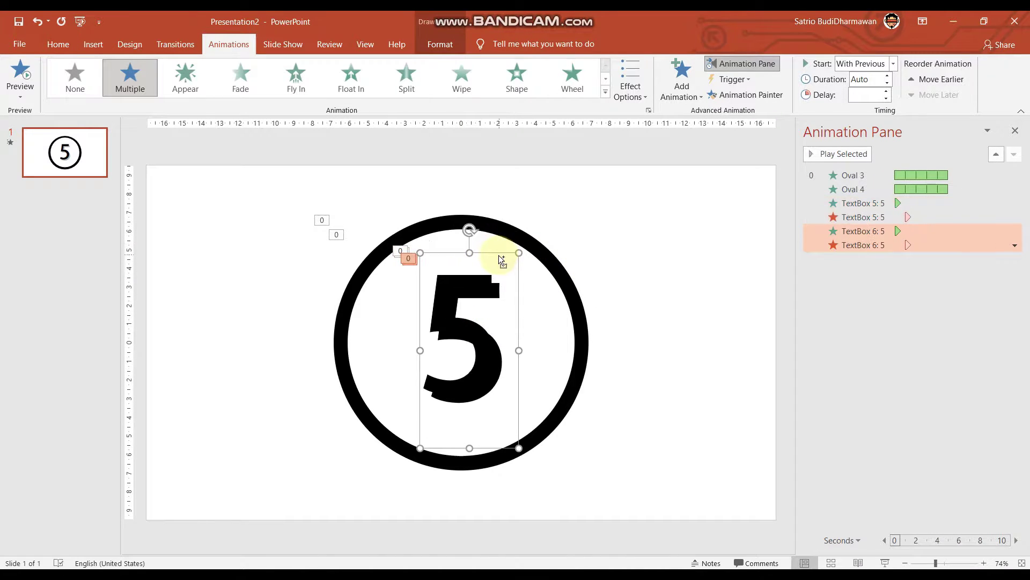
pyautogui.moveTo(498, 252)
pyautogui.mouseDown()
pyautogui.moveTo(620, 230)
pyautogui.moveTo(650, 278)
pyautogui.mouseUp()
pyautogui.doubleClick(649, 285)
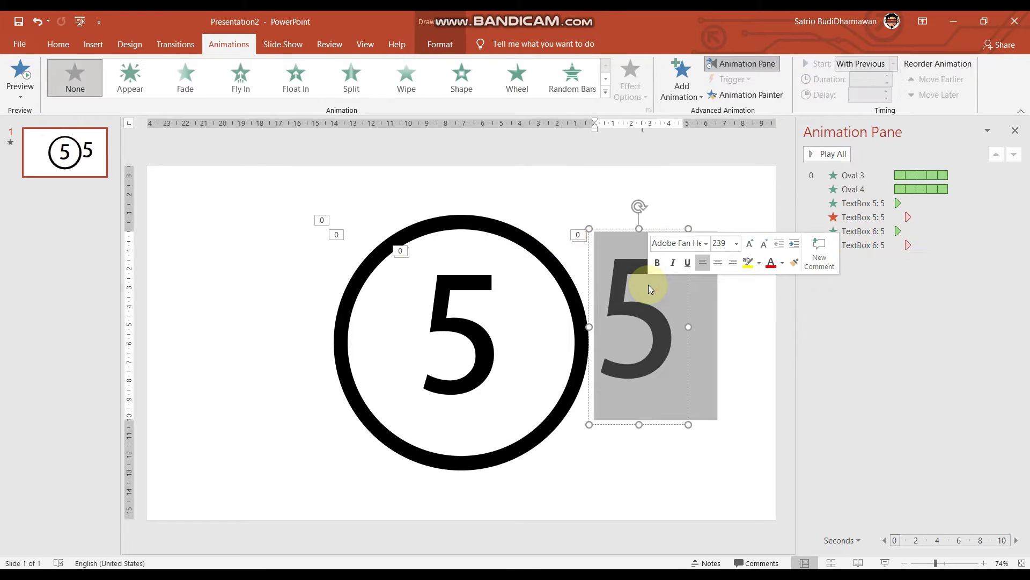
pyautogui.write('4')
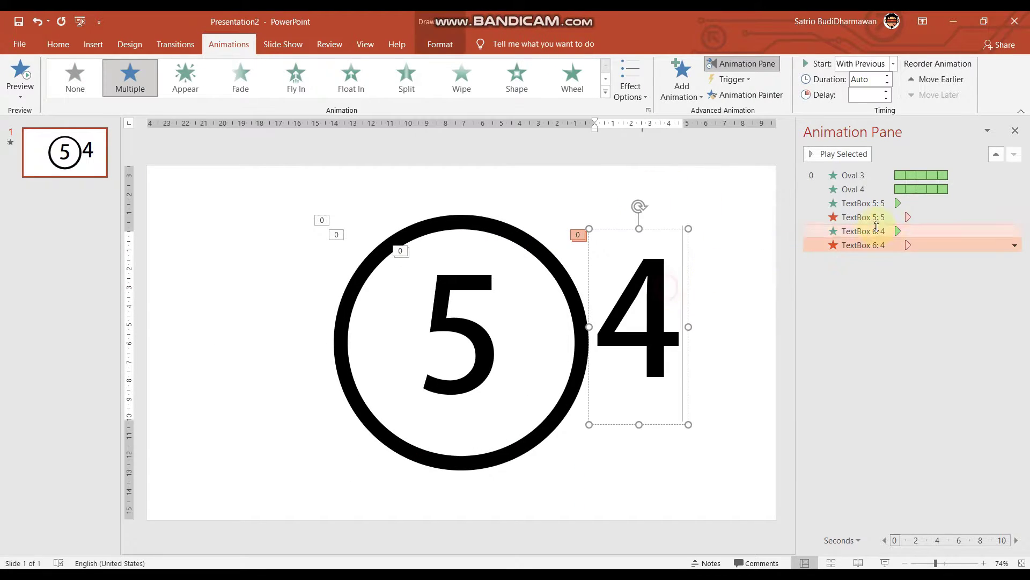
# Delay the 4's Appear to 1 s and Disappear to 1,75 s, stack it on the 5, and preview.
pyautogui.click(890, 230)
pyautogui.click(1015, 231)
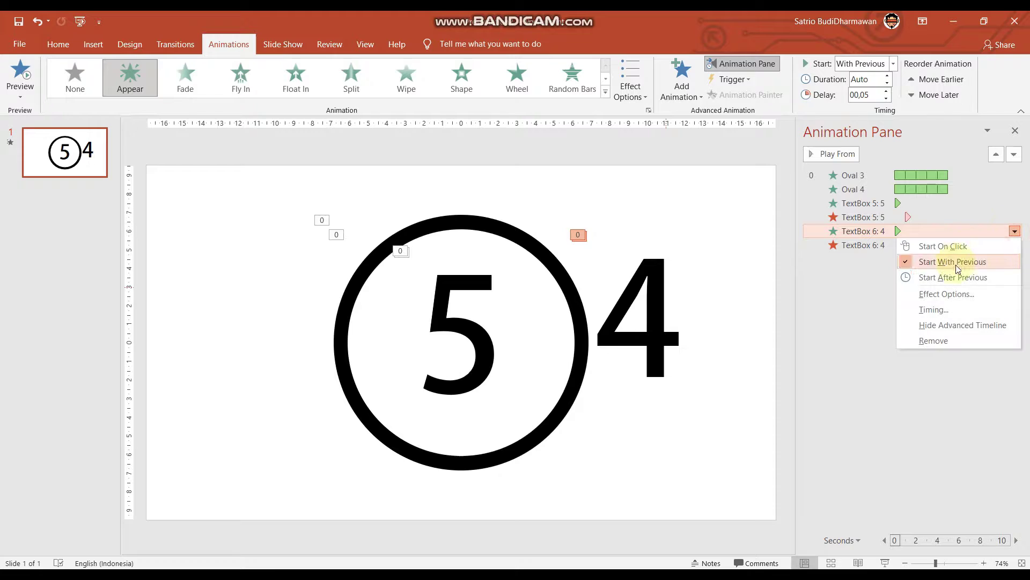
pyautogui.click(953, 277)
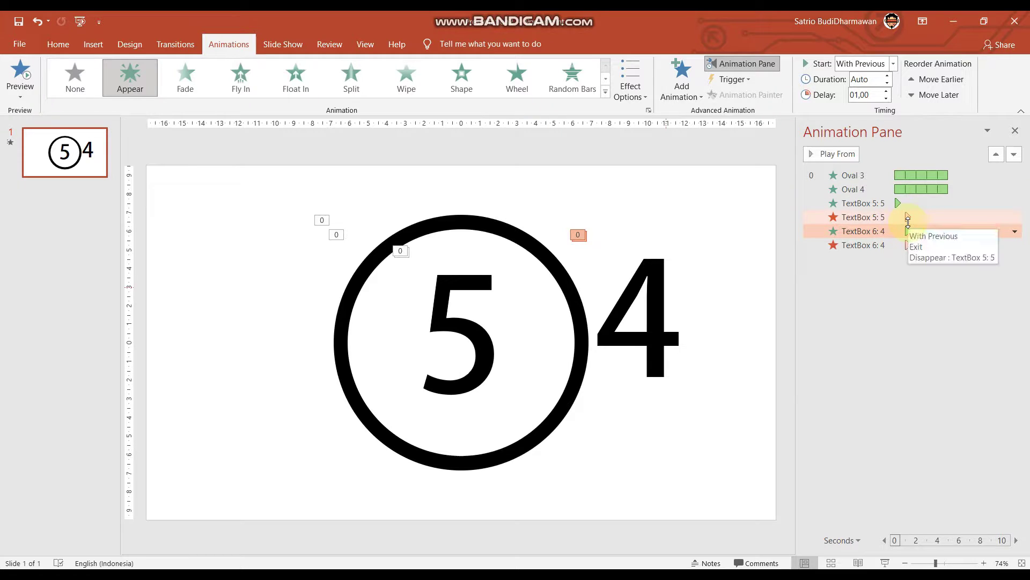
pyautogui.click(912, 245)
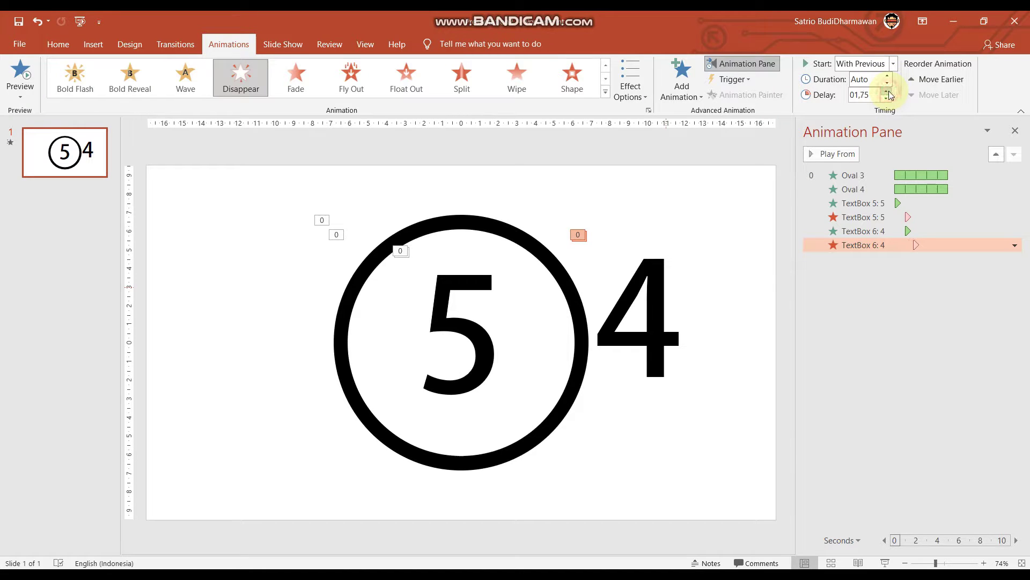
pyautogui.click(617, 303)
pyautogui.moveTo(662, 228); pyautogui.dragTo(484, 242)
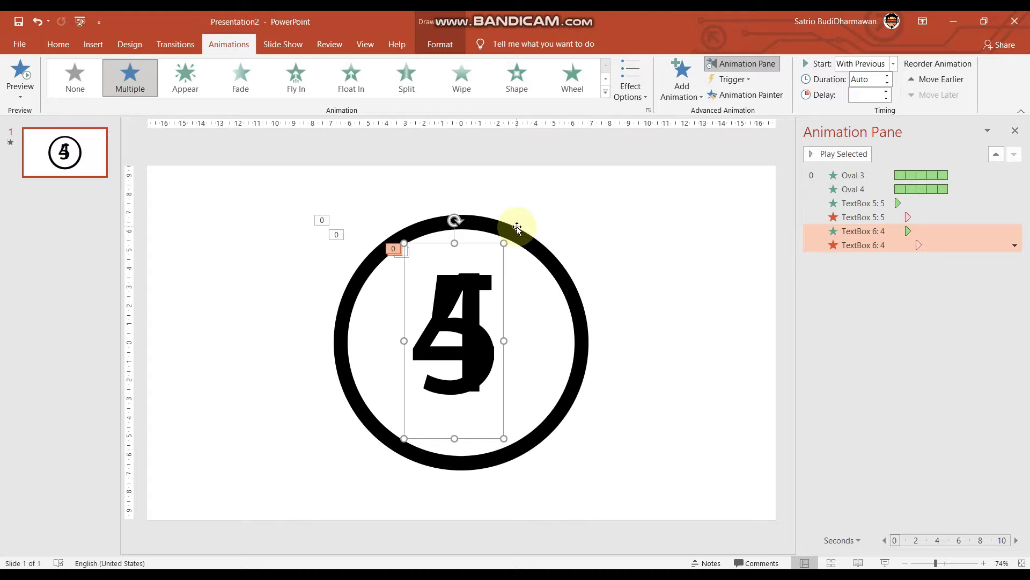
pyautogui.press('F5')
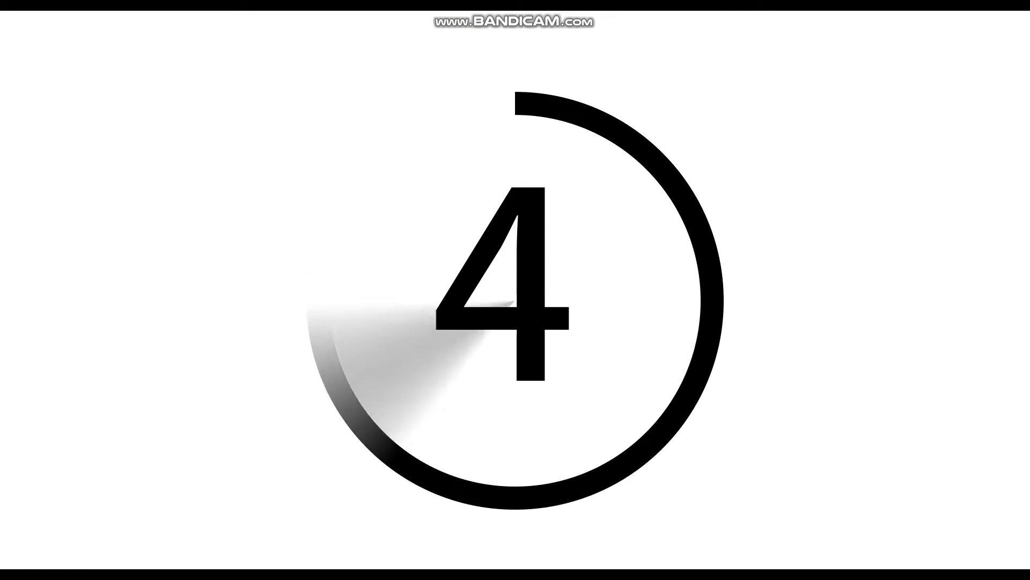
pyautogui.press('Escape')
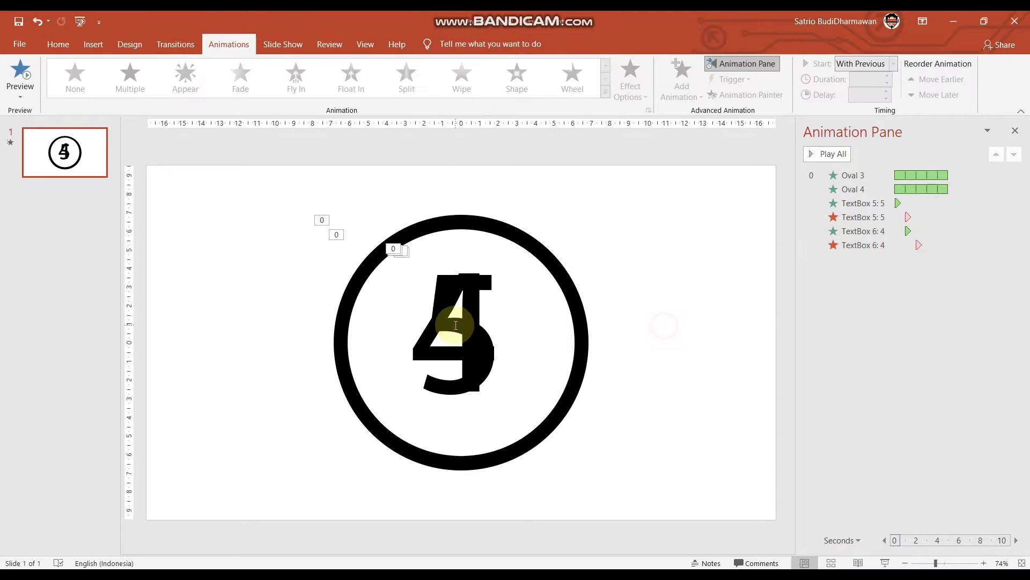
# Duplicate the 4 outside the ring and change the copy to 3.
pyautogui.click(456, 325)
pyautogui.moveTo(476, 242)
pyautogui.mouseDown()
pyautogui.moveTo(487, 249)
pyautogui.moveTo(670, 228)
pyautogui.mouseUp()
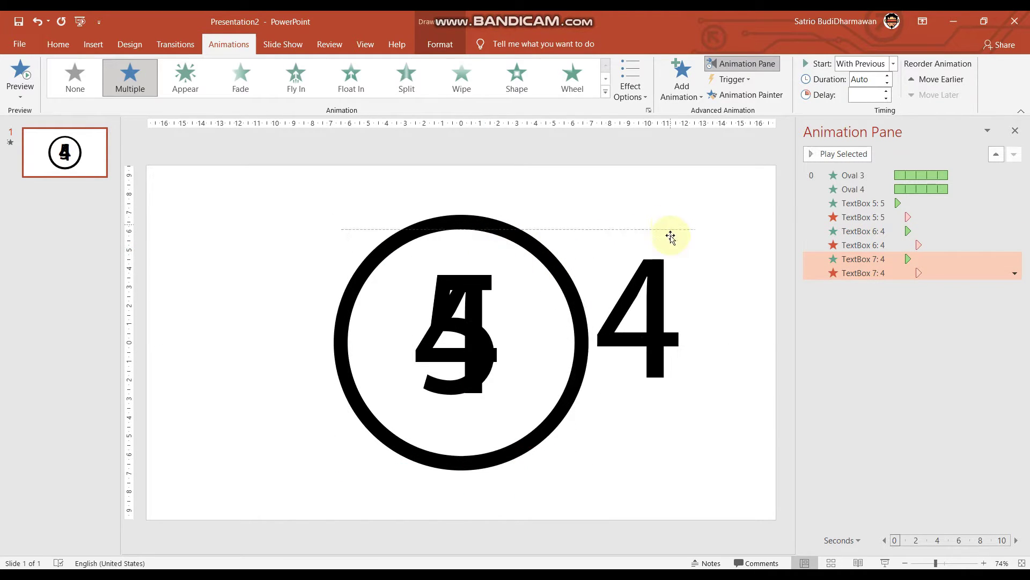
pyautogui.moveTo(655, 292); pyautogui.dragTo(705, 418)
pyautogui.write('3')
# Adjust the 3's entrance and exit start options and preview the countdown.
pyautogui.click(743, 392)
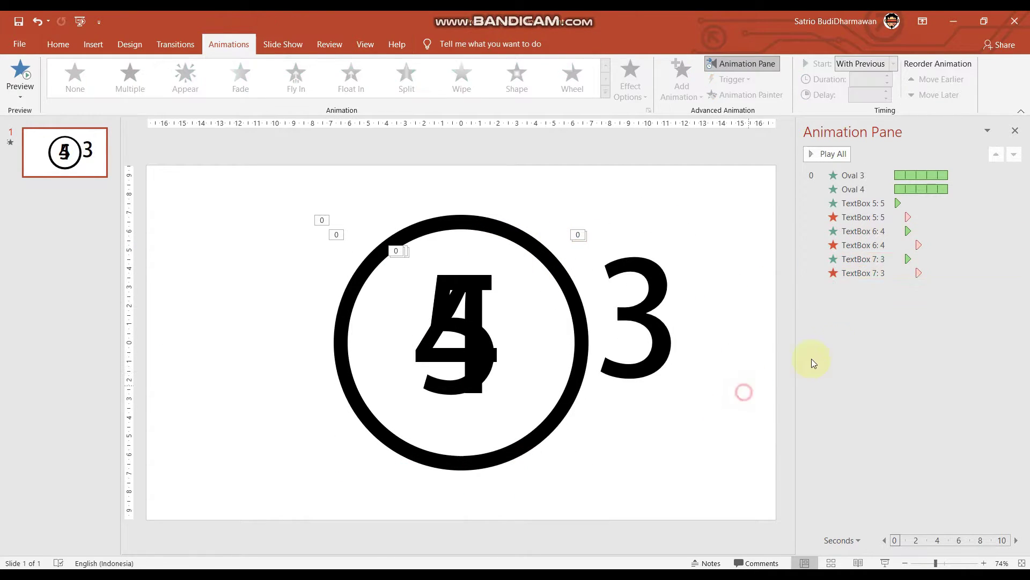
pyautogui.click(1015, 259)
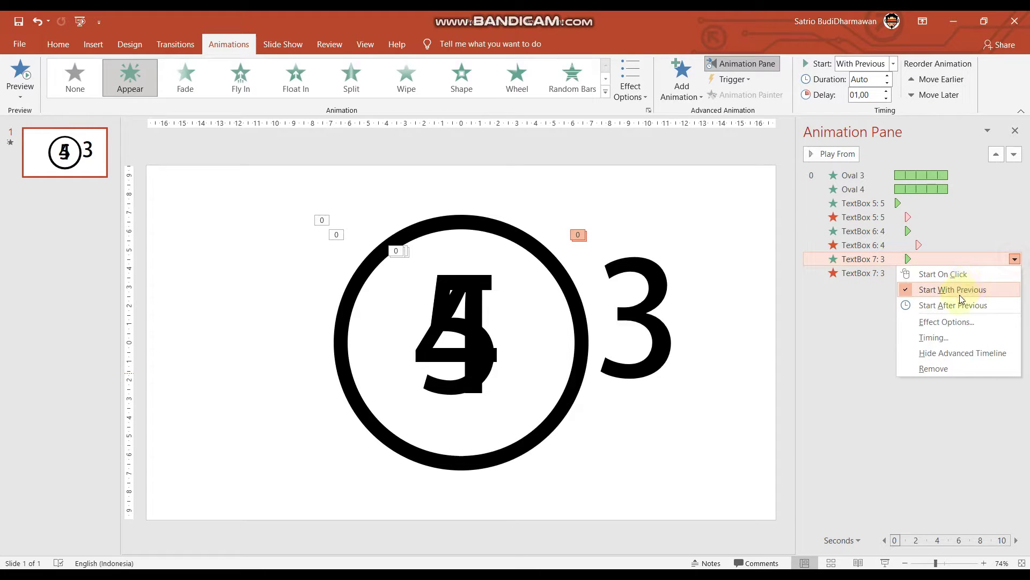
pyautogui.click(961, 298)
pyautogui.click(1008, 273)
pyautogui.click(1015, 273)
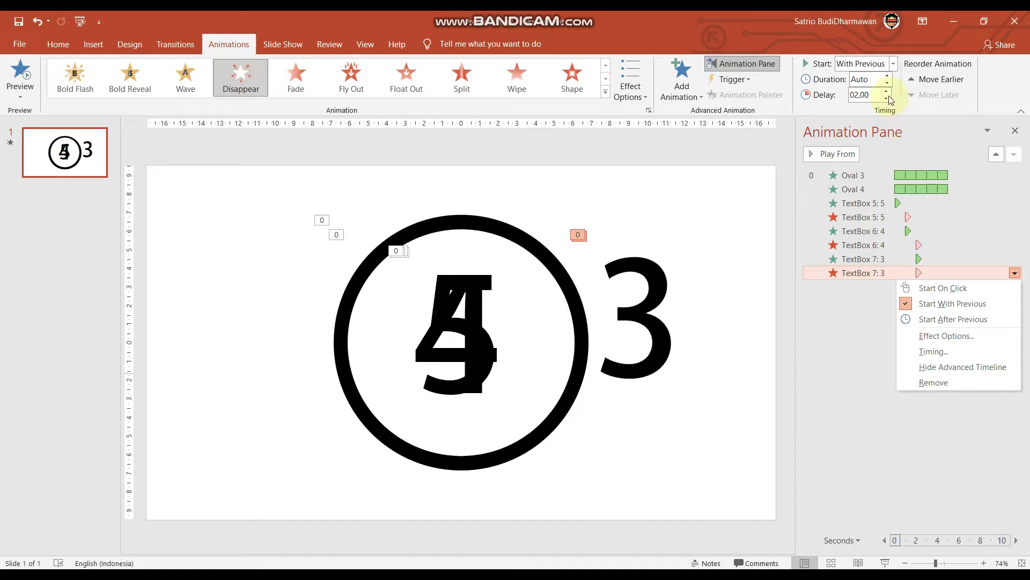
pyautogui.click(960, 231)
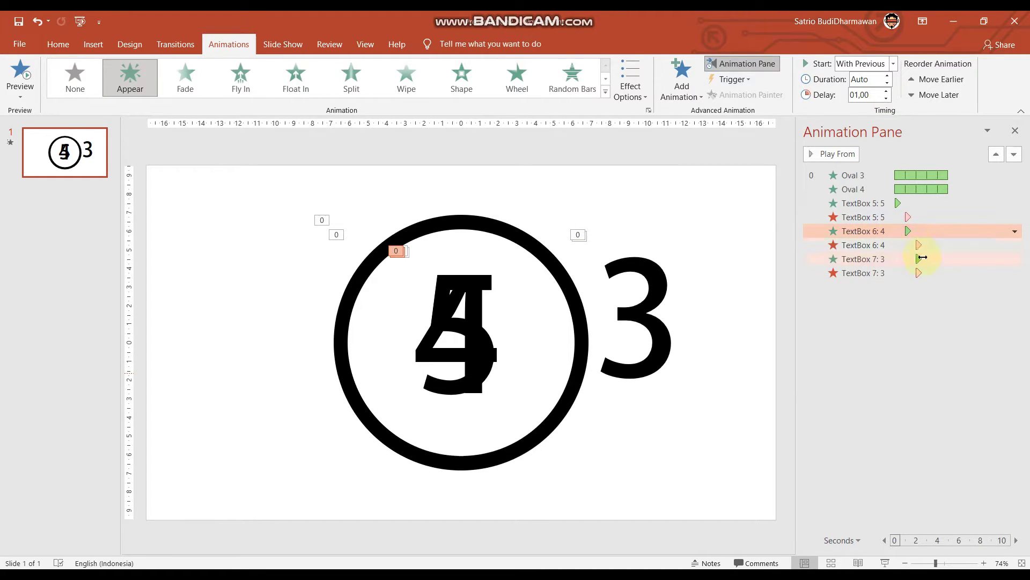
pyautogui.click(683, 302)
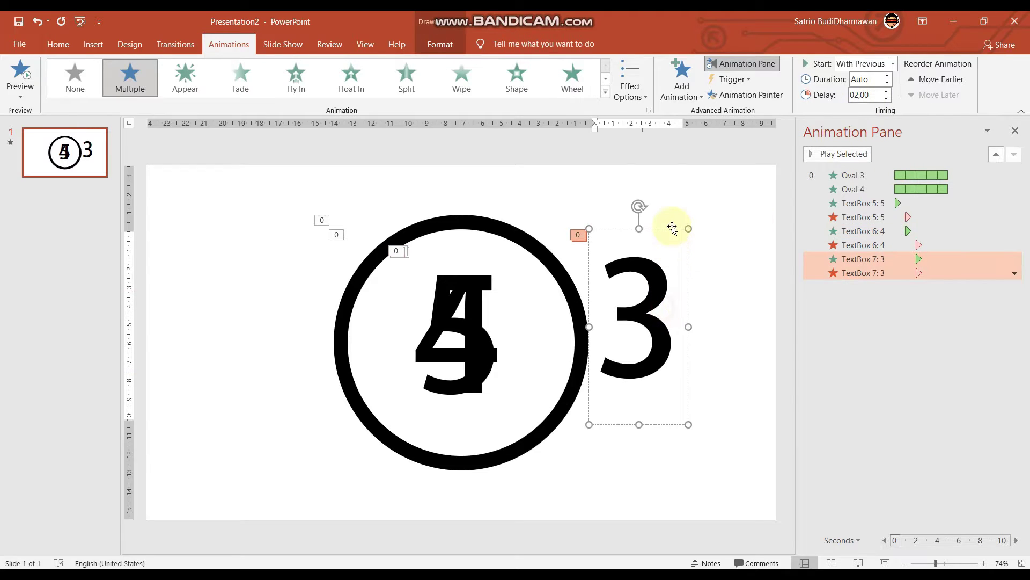
pyautogui.click(670, 230)
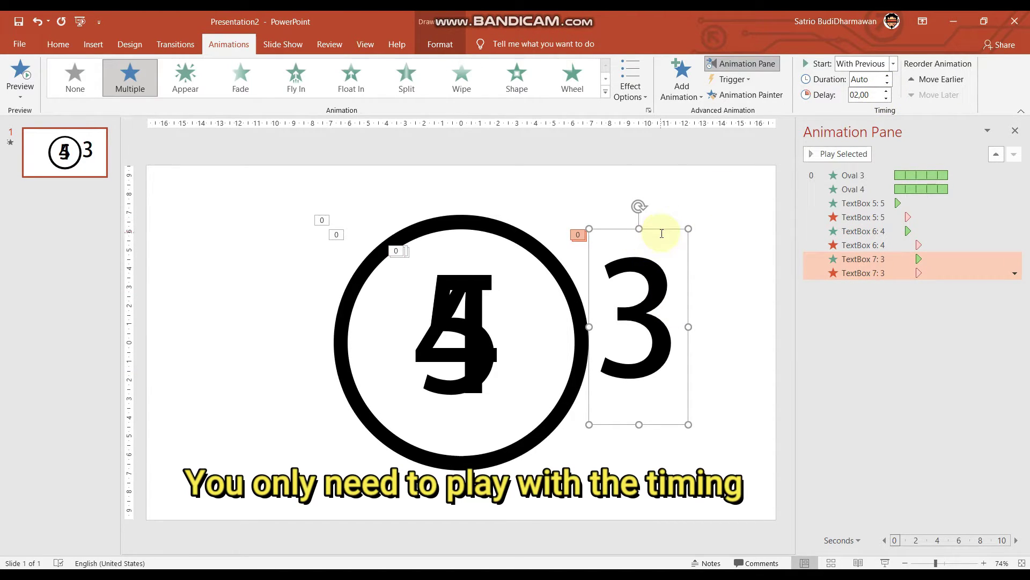
pyautogui.press('F5')
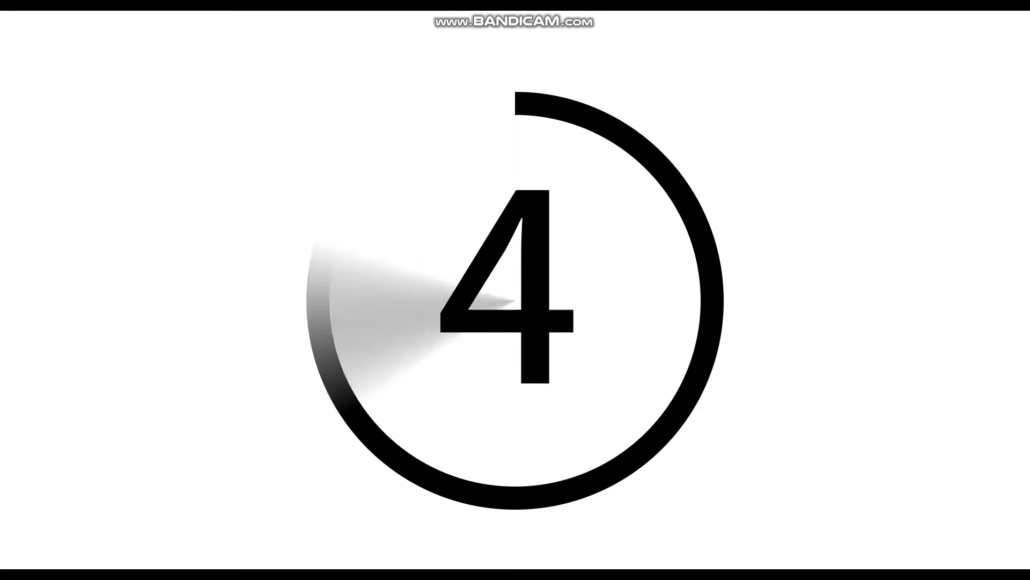
pyautogui.press('Escape')
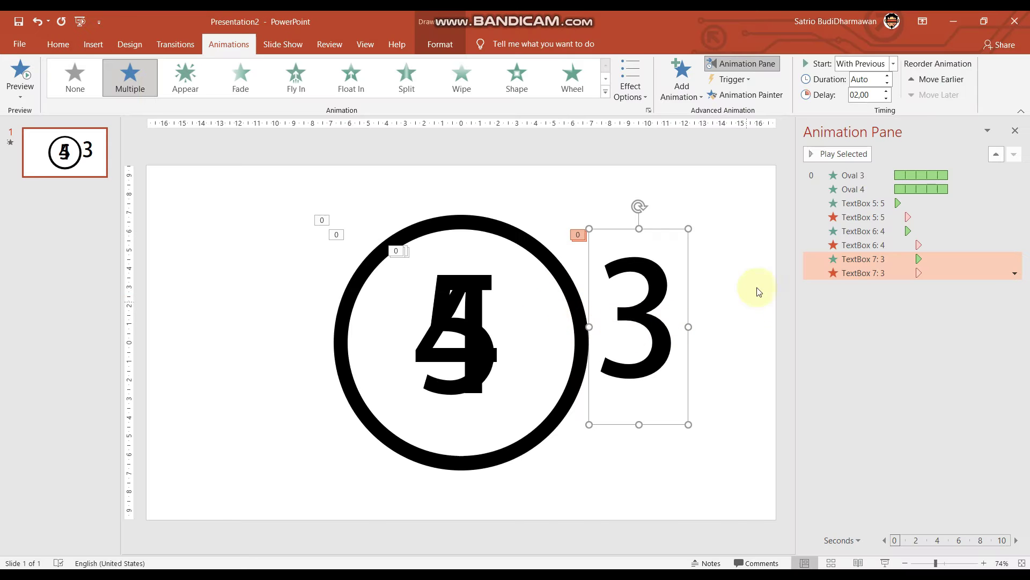
# Raise the 3's animation delay, stack it on the numbers inside the ring, and preview.
pyautogui.click(889, 91)
pyautogui.moveTo(657, 231); pyautogui.dragTo(484, 246)
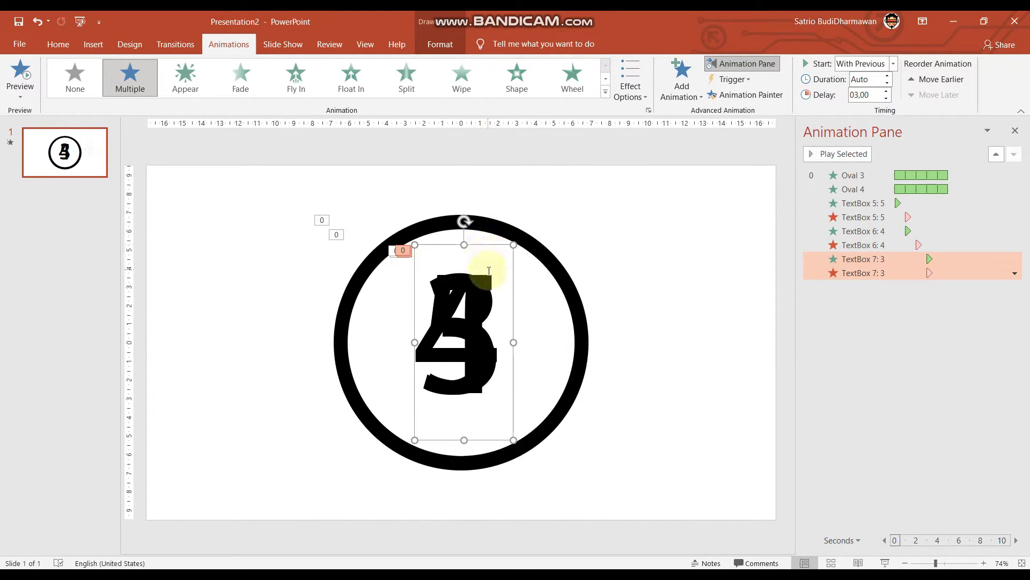
pyautogui.press('F5')
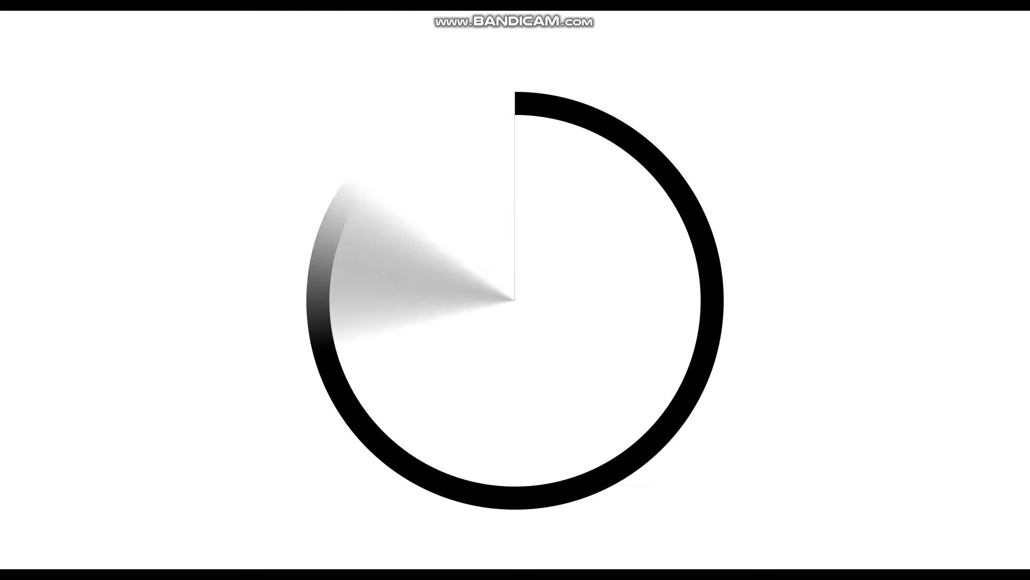
pyautogui.press('Escape')
# Review the 3's entrance effect settings and preview the countdown again.
pyautogui.click(934, 260)
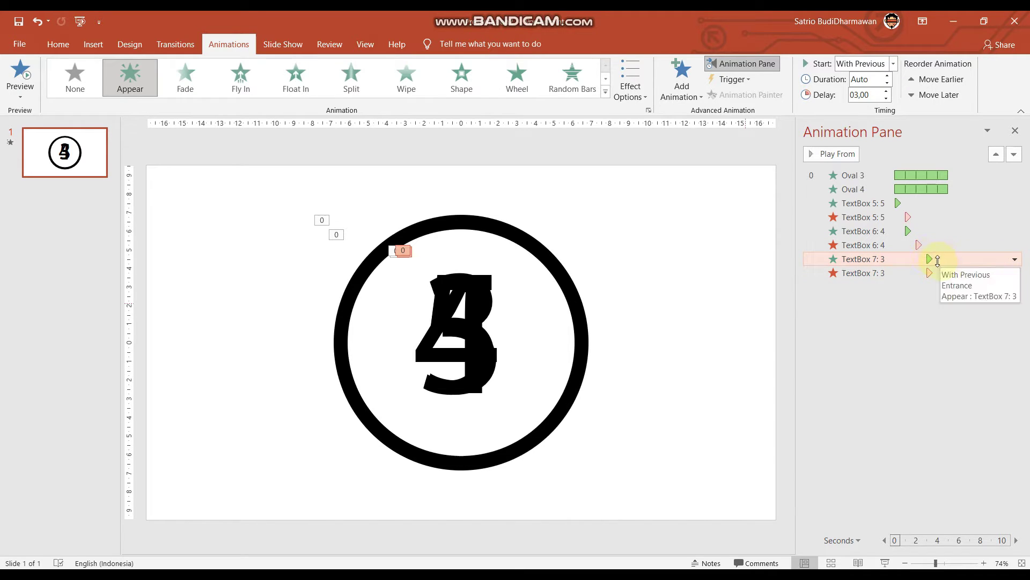
pyautogui.moveTo(933, 261); pyautogui.dragTo(931, 259)
pyautogui.click(1015, 259)
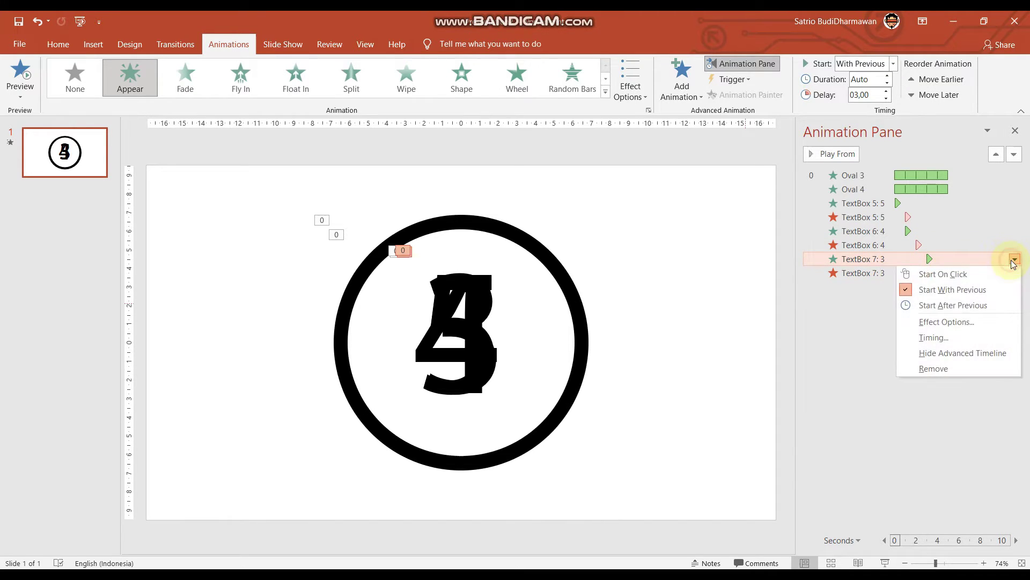
pyautogui.click(956, 323)
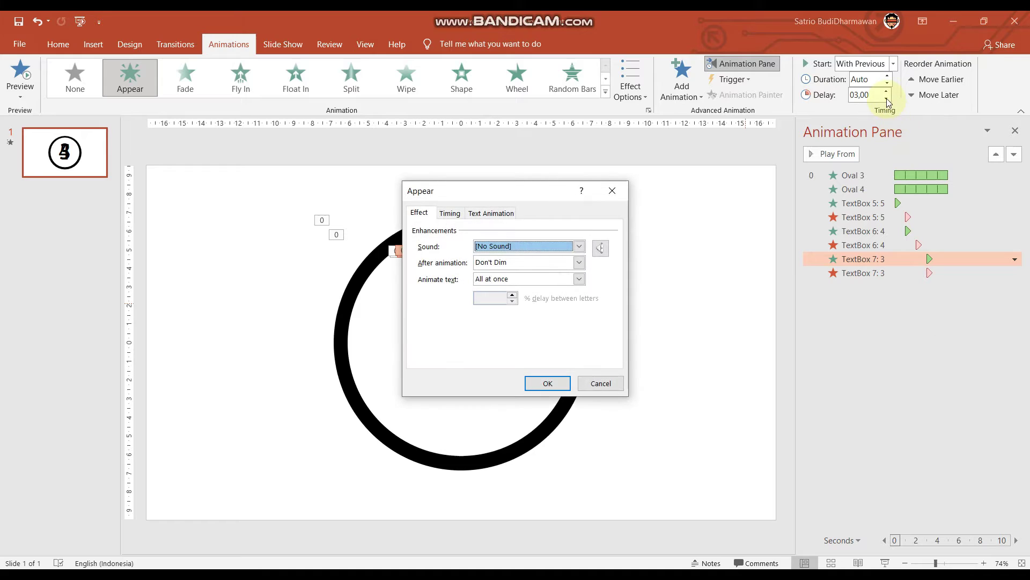
pyautogui.click(624, 197)
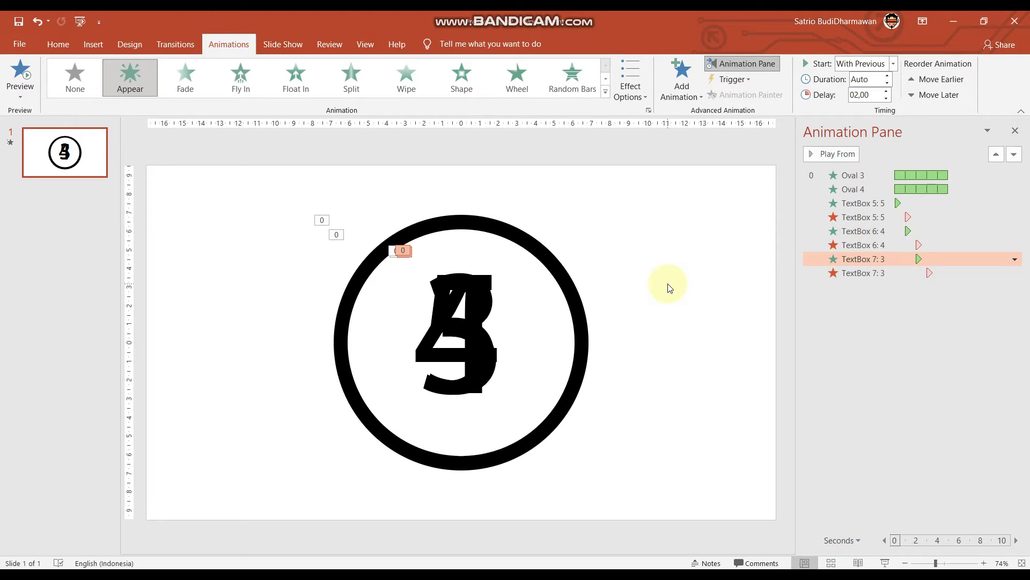
pyautogui.press('F5')
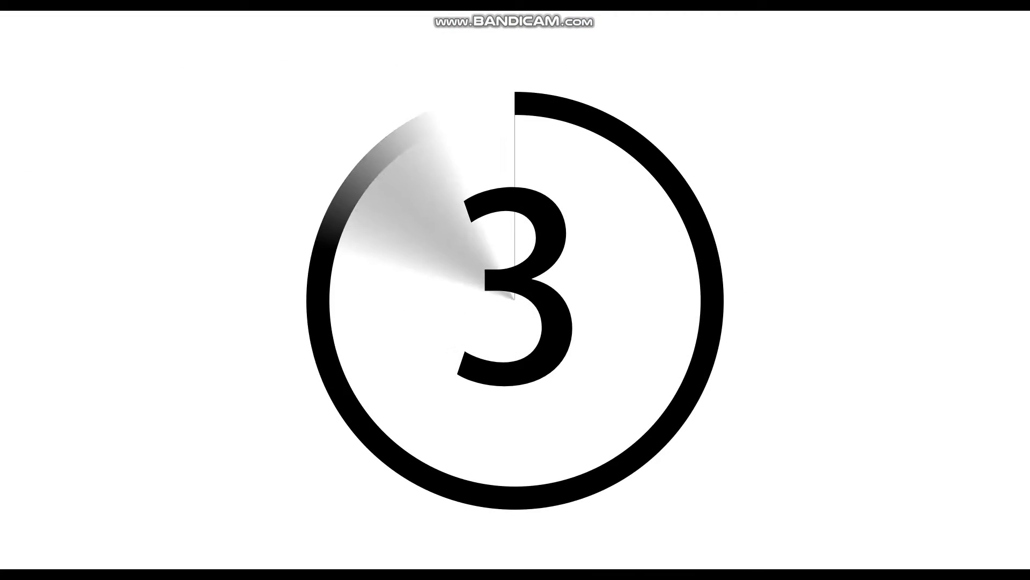
pyautogui.click(622, 360)
# Duplicate the 3 text box, move the copy right of the circle, and retype it as 2.
pyautogui.click(483, 357)
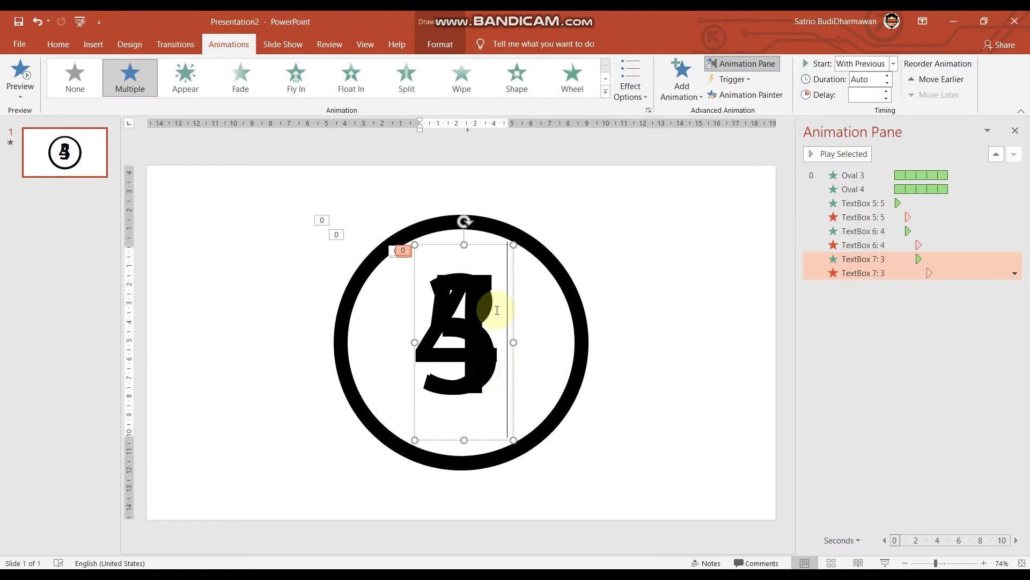
pyautogui.click(494, 246)
pyautogui.hotkey('ctrl', 'd')
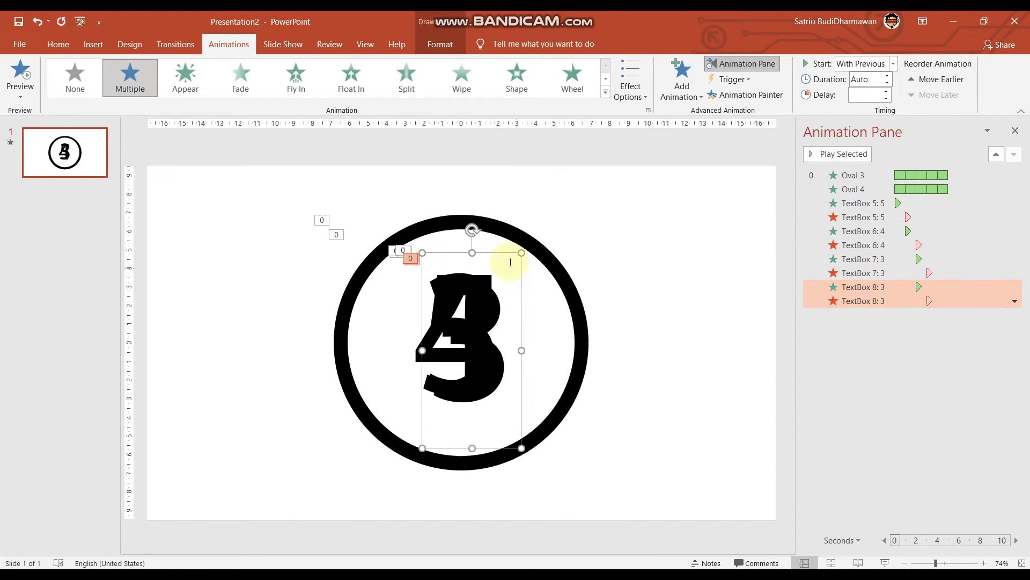
pyautogui.moveTo(506, 255); pyautogui.dragTo(695, 226)
pyautogui.doubleClick(665, 277)
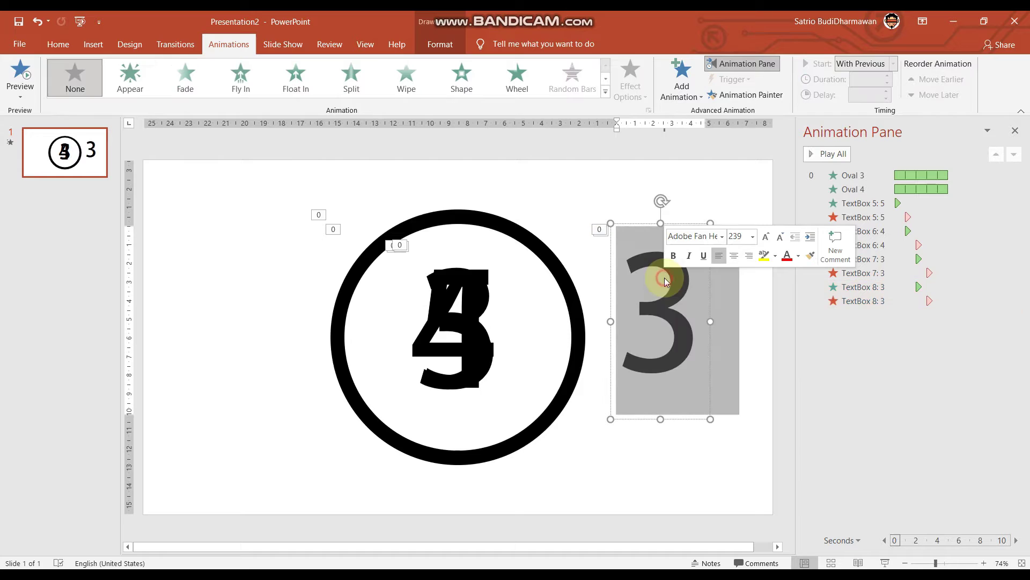
pyautogui.write('2')
pyautogui.click(913, 341)
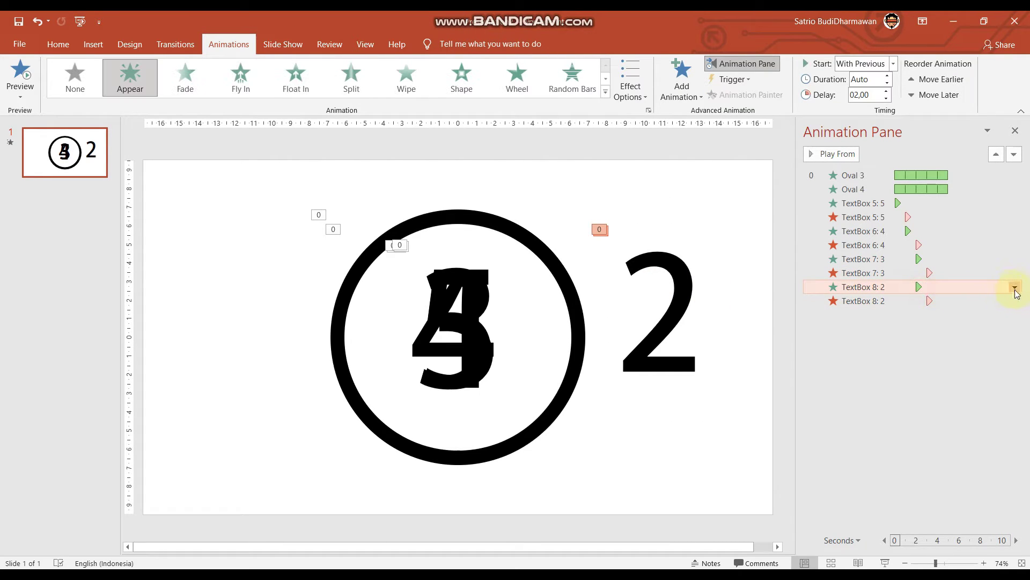
# Set the 2's appear and later disappear animations to start With Previous.
pyautogui.click(1015, 287)
pyautogui.click(966, 322)
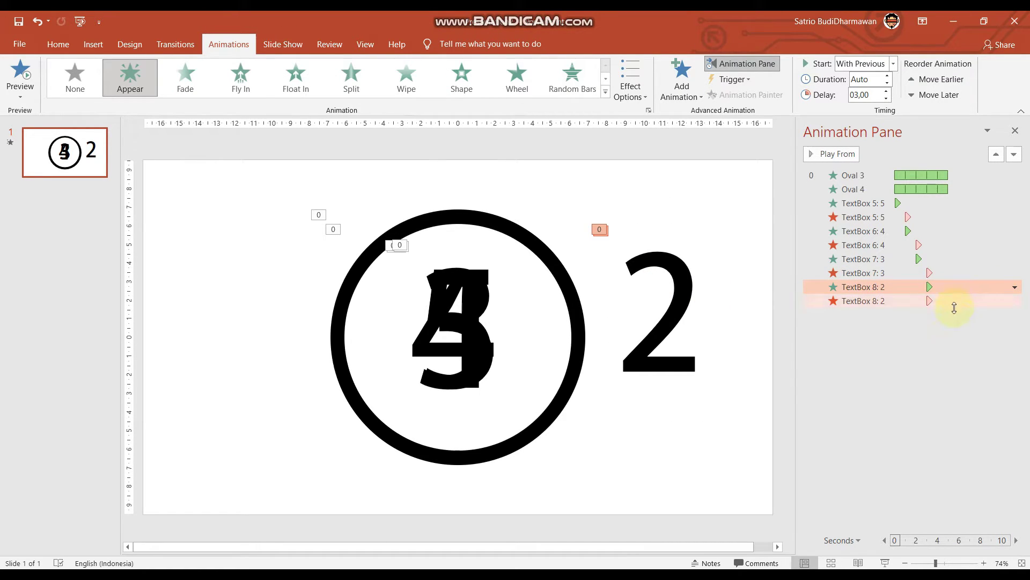
pyautogui.click(954, 306)
pyautogui.click(1015, 300)
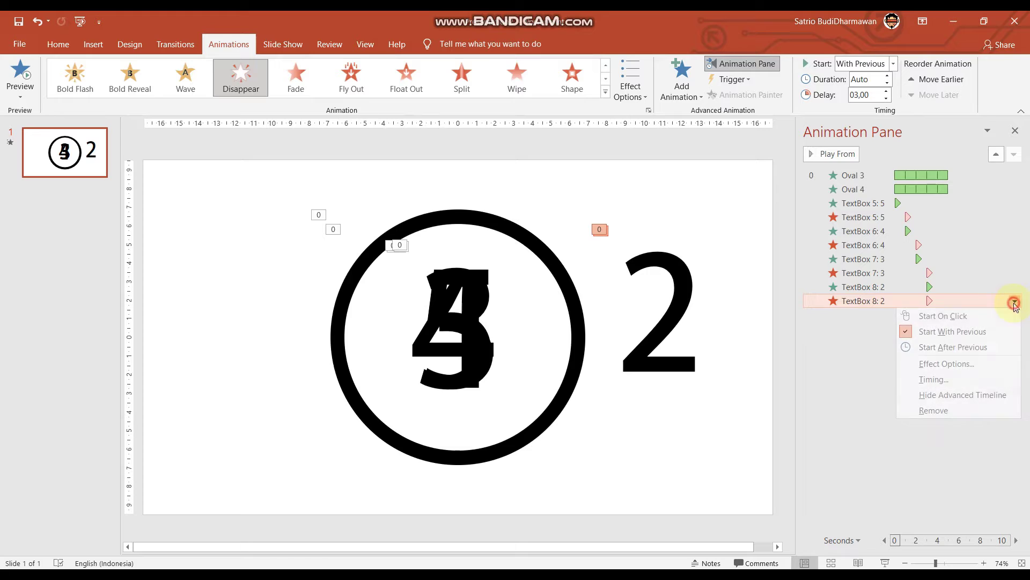
pyautogui.click(887, 92)
# Duplicate the 2 text box and retype the copy as 1.
pyautogui.click(702, 296)
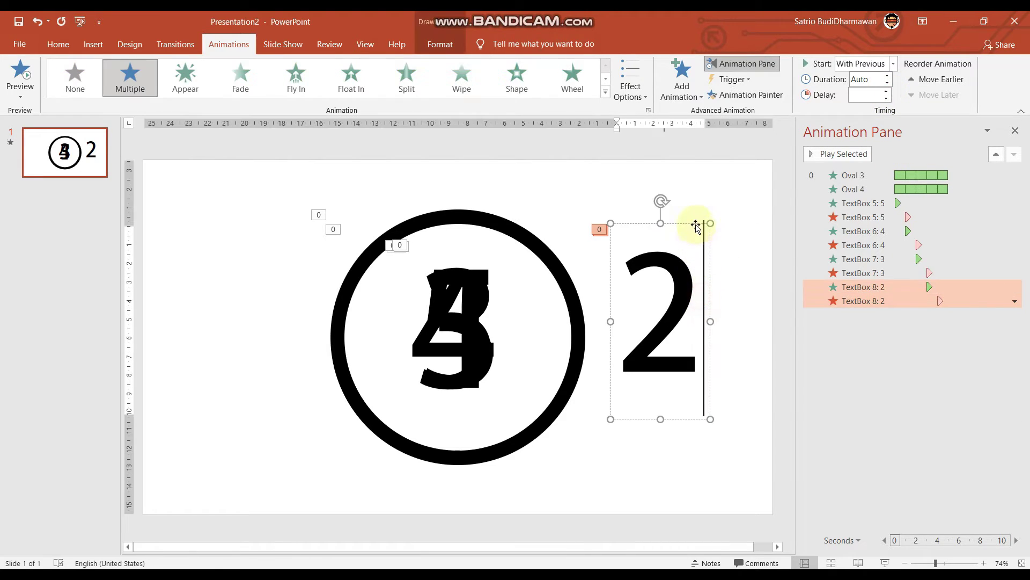
pyautogui.moveTo(694, 230)
pyautogui.mouseDown()
pyautogui.moveTo(707, 203)
pyautogui.moveTo(616, 186)
pyautogui.mouseUp()
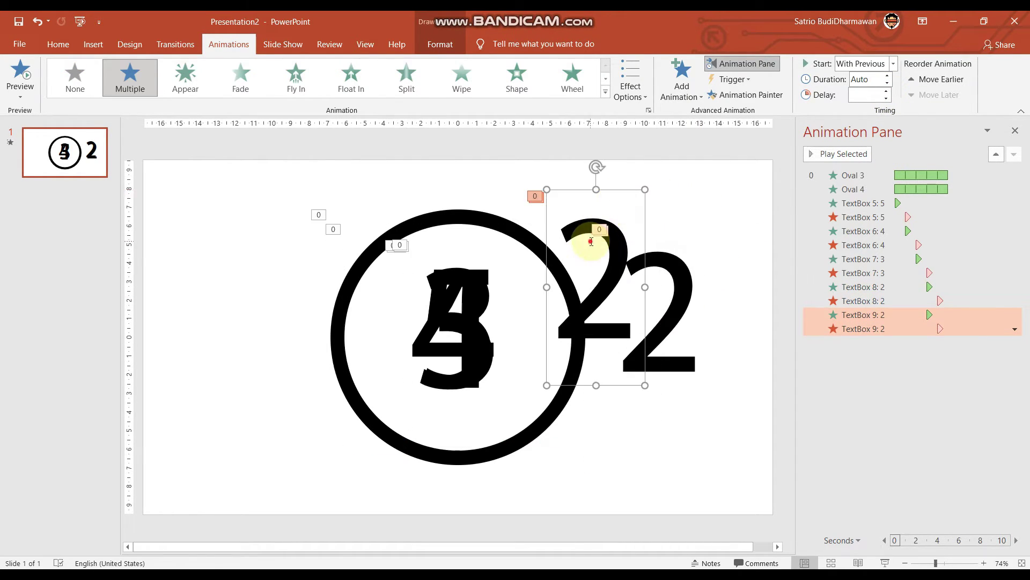
pyautogui.doubleClick(594, 230)
pyautogui.write('1')
# Set the 1's animations to With Previous, delaying its Disappear to 5,00 s.
pyautogui.click(941, 315)
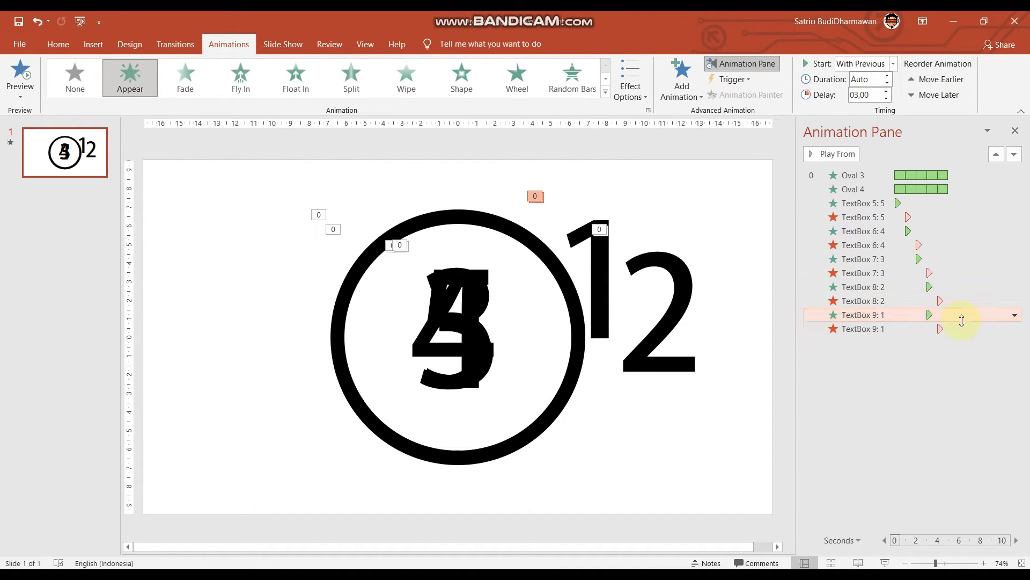
pyautogui.click(962, 328)
pyautogui.click(965, 315)
pyautogui.click(1014, 315)
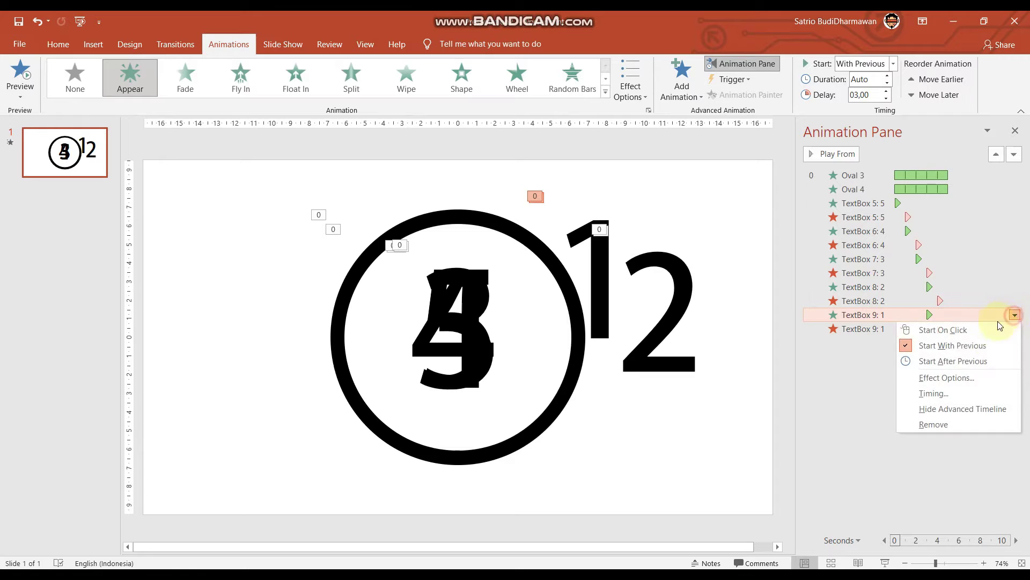
pyautogui.click(975, 345)
pyautogui.click(997, 328)
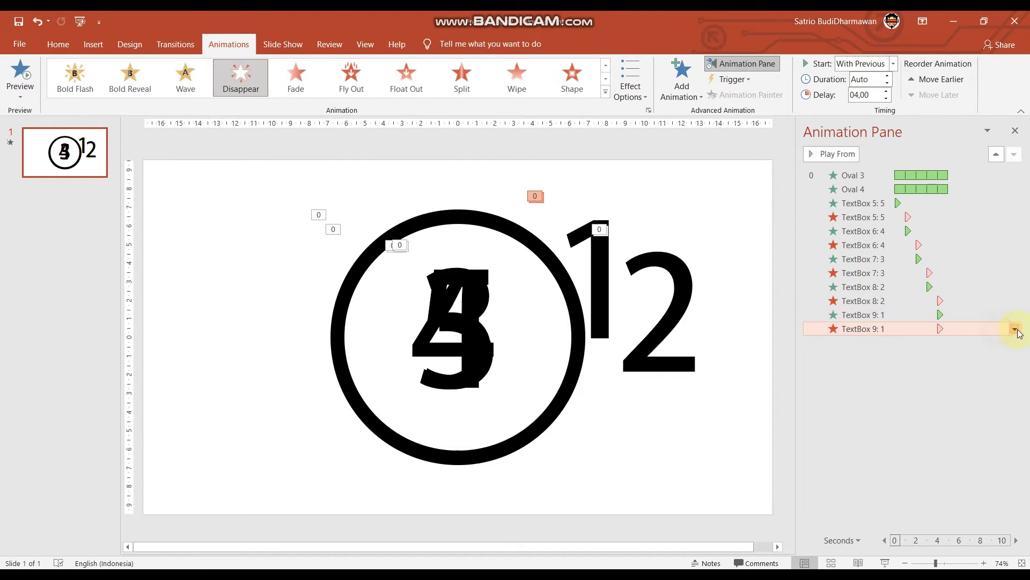
pyautogui.click(1014, 329)
pyautogui.click(887, 92)
pyautogui.click(887, 92)
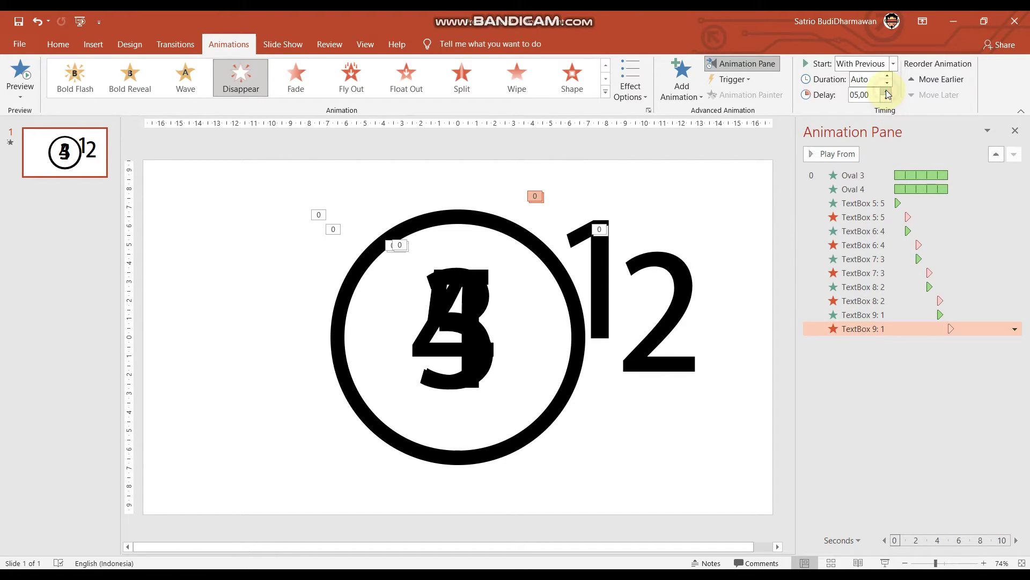
pyautogui.click(698, 166)
pyautogui.click(681, 268)
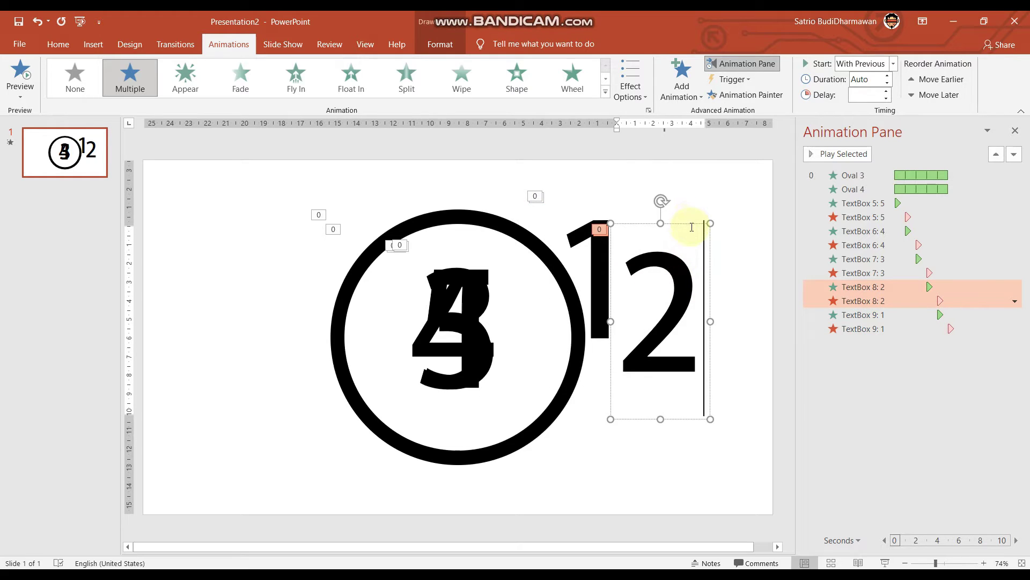
# Drag the 2 and 1 onto the circle's centre, then preview the countdown slideshow.
pyautogui.moveTo(663, 223); pyautogui.dragTo(490, 241)
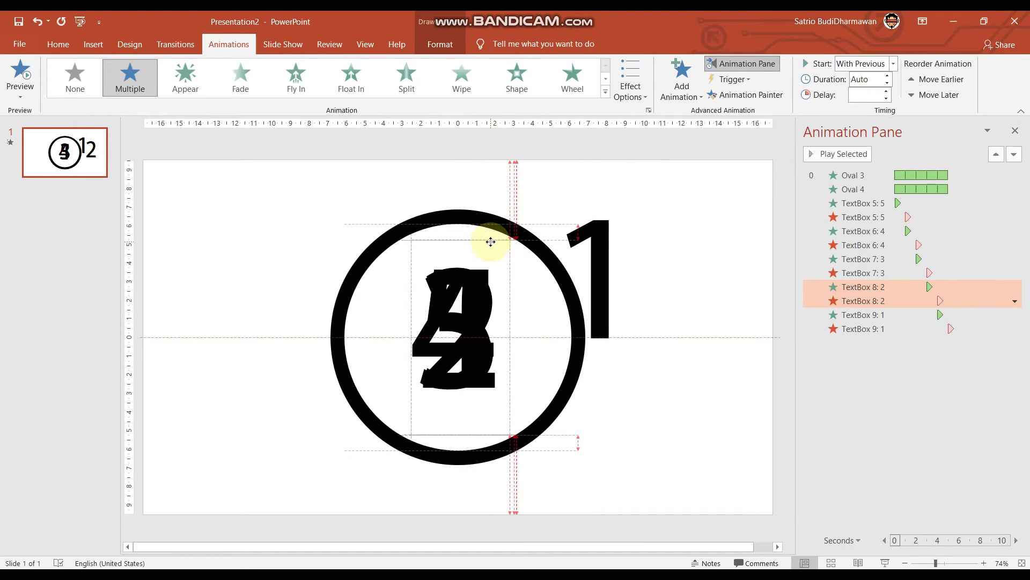
pyautogui.click(608, 230)
pyautogui.moveTo(625, 195); pyautogui.dragTo(486, 243)
pyautogui.click(620, 237)
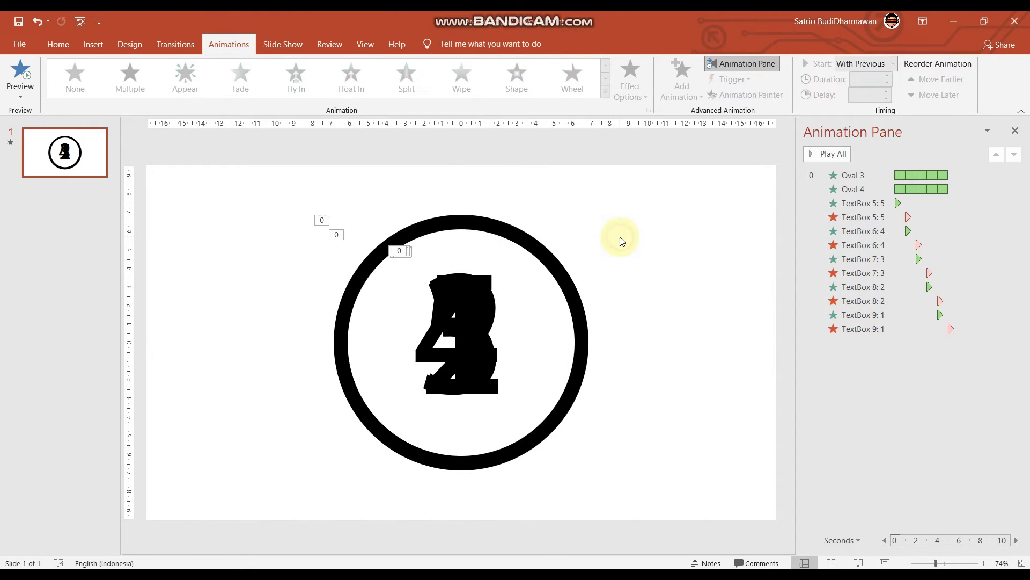
pyautogui.press('F5')
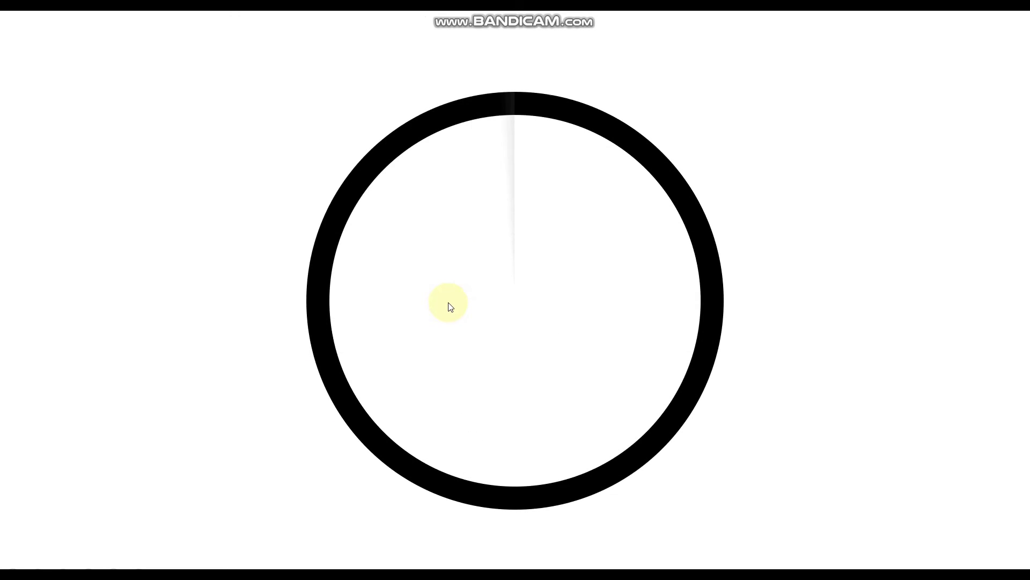
pyautogui.press('Escape')
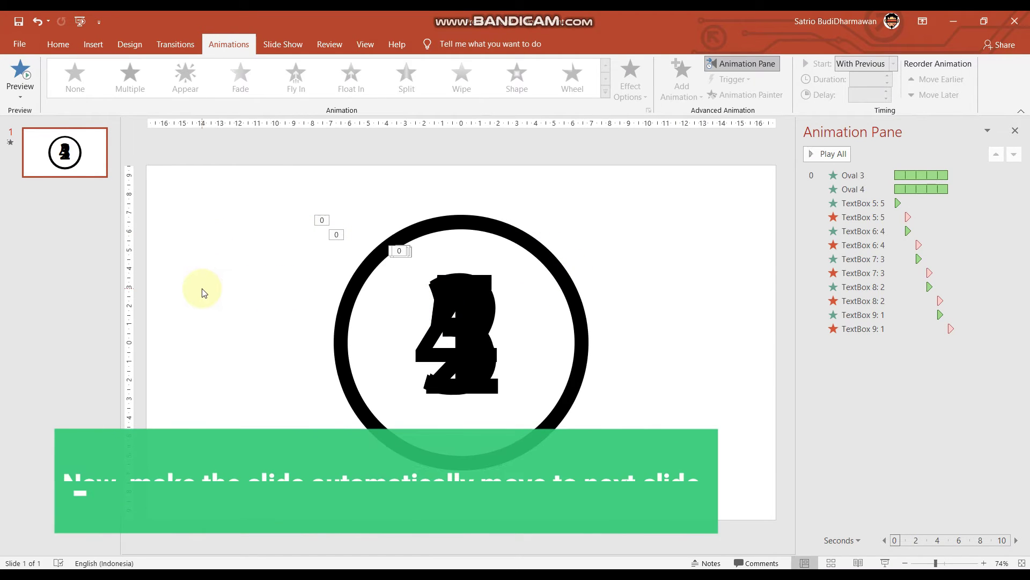
# Add a new slide and delete its empty placeholders.
pyautogui.hotkey('ctrl', 'm')
pyautogui.moveTo(180, 174); pyautogui.dragTo(748, 506)
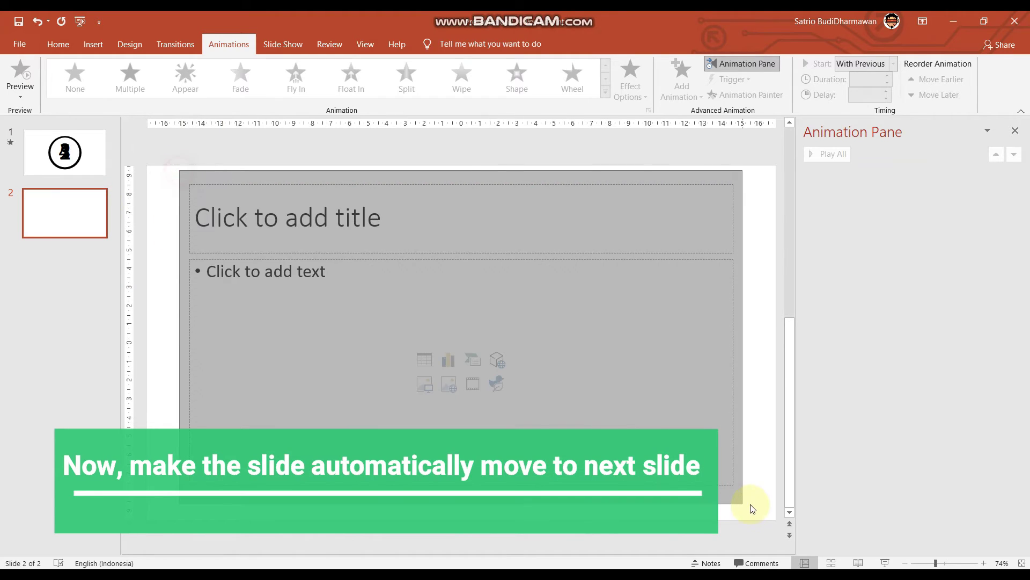
pyautogui.press('Delete')
# Draw a blue rectangle on slide 2.
pyautogui.click(94, 46)
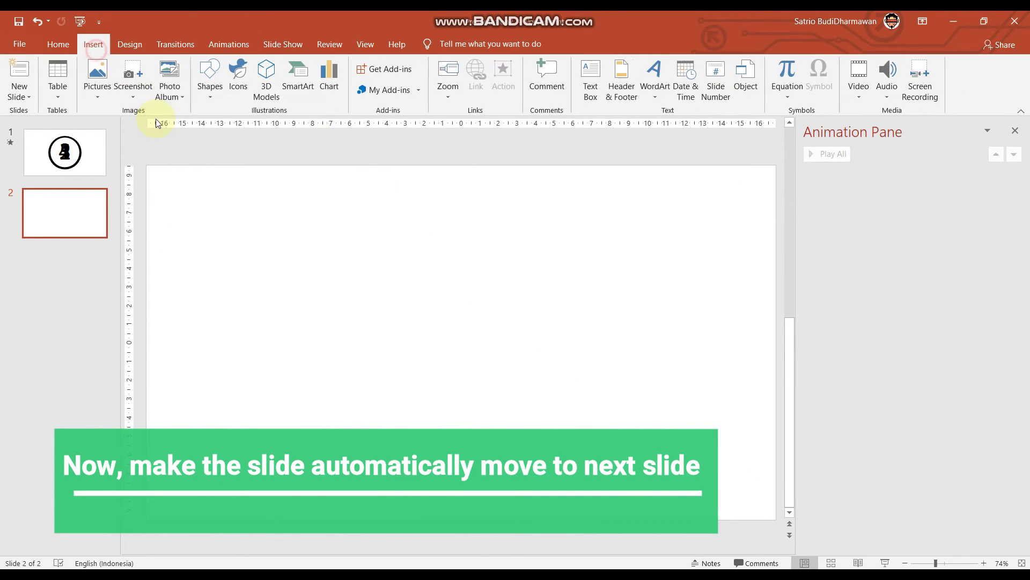
pyautogui.click(208, 99)
pyautogui.click(241, 121)
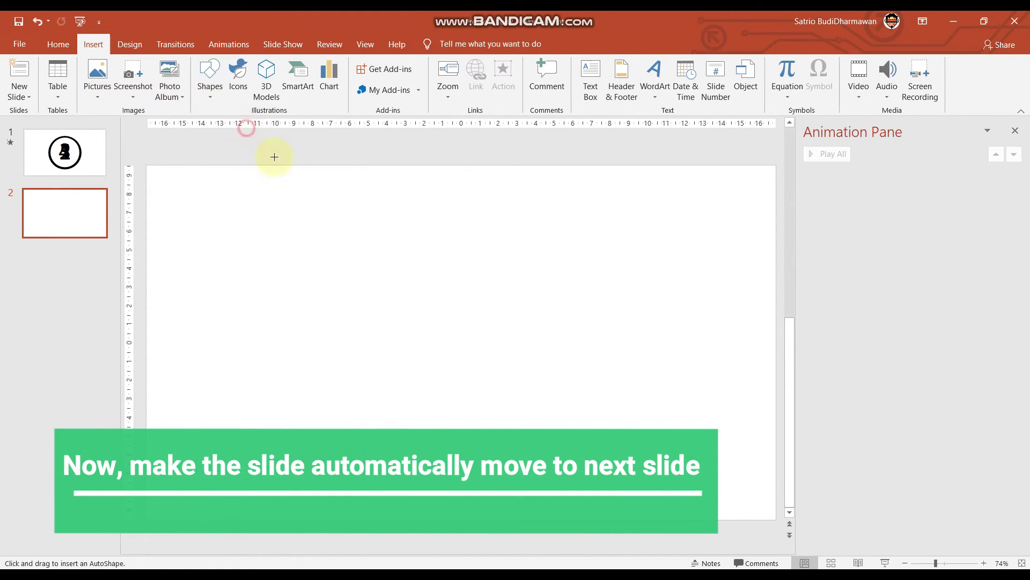
pyautogui.moveTo(368, 258); pyautogui.dragTo(548, 385)
# Play the slideshow from slide 1 to preview both slides.
pyautogui.click(80, 148)
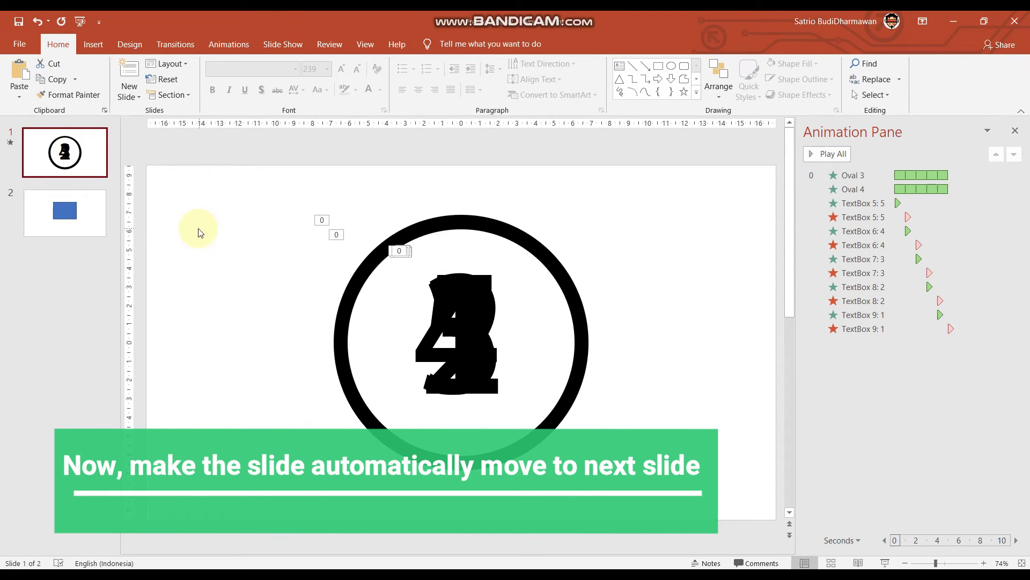
pyautogui.press('F5')
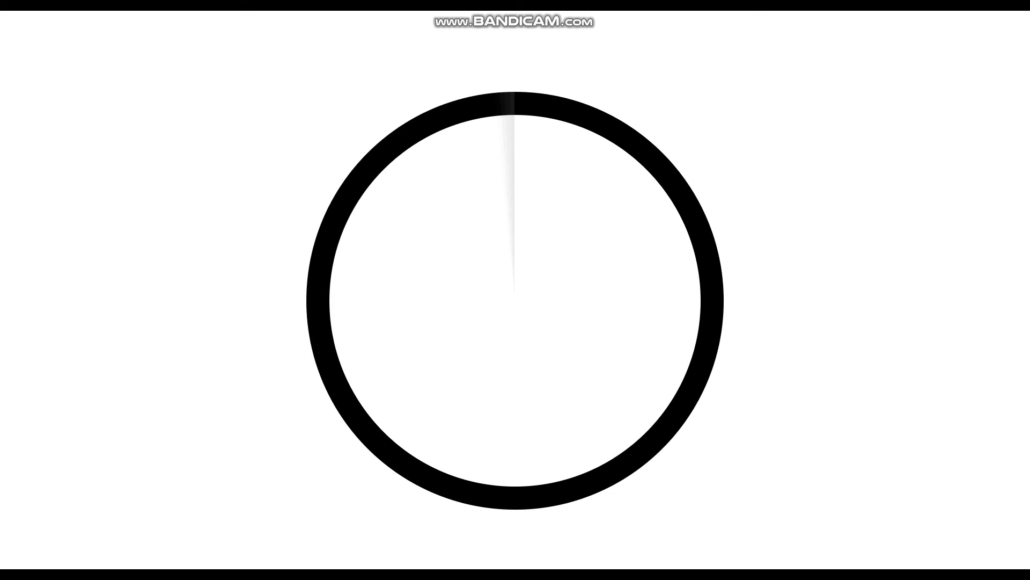
pyautogui.press('Escape')
# Switch between the two slides and view slide 1's transition settings.
pyautogui.click(81, 225)
pyautogui.click(76, 153)
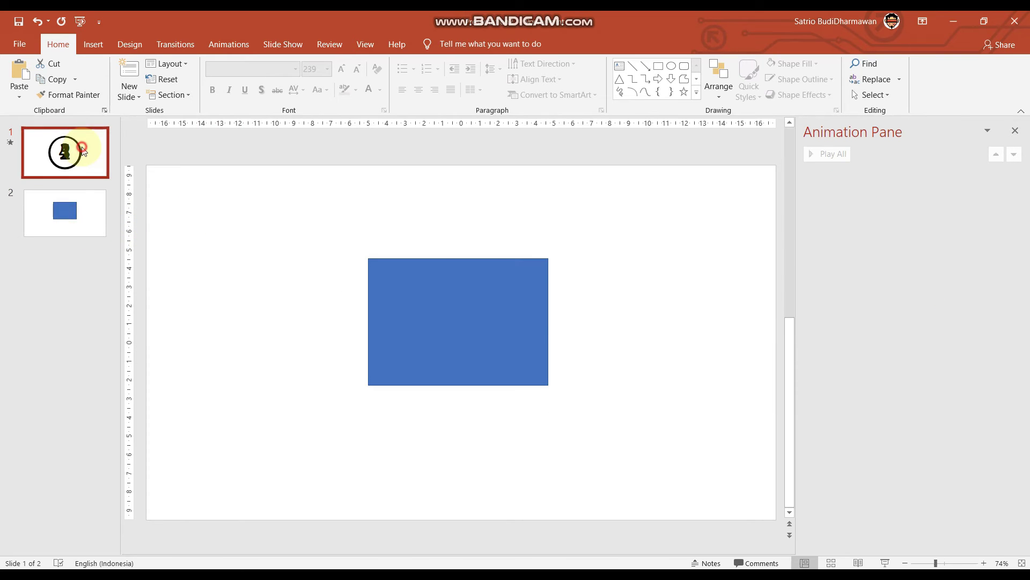
pyautogui.click(76, 210)
pyautogui.click(86, 161)
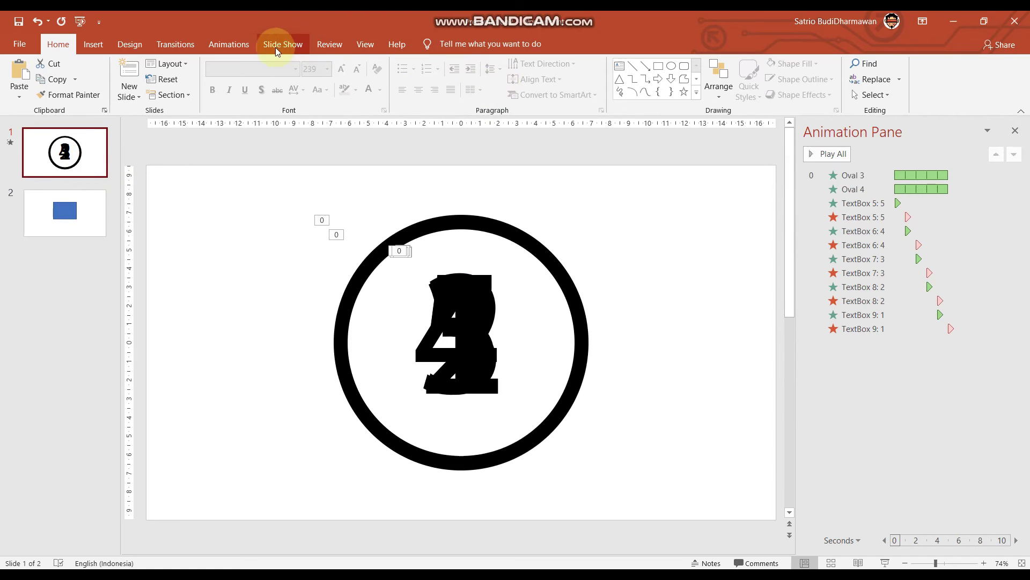
pyautogui.click(175, 44)
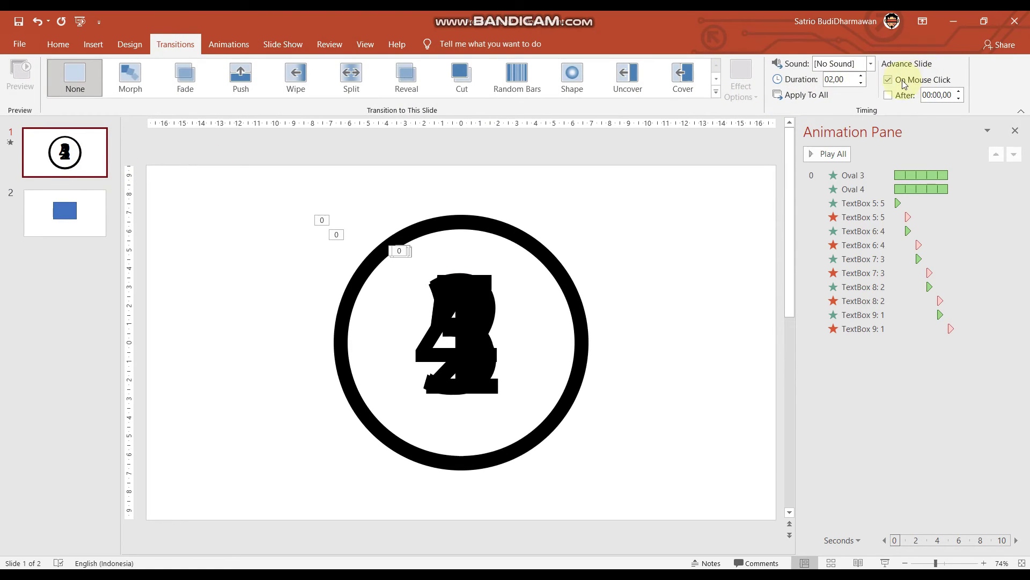
# Give slide 2's blue rectangle an Appear animation starting After Previous.
pyautogui.click(82, 216)
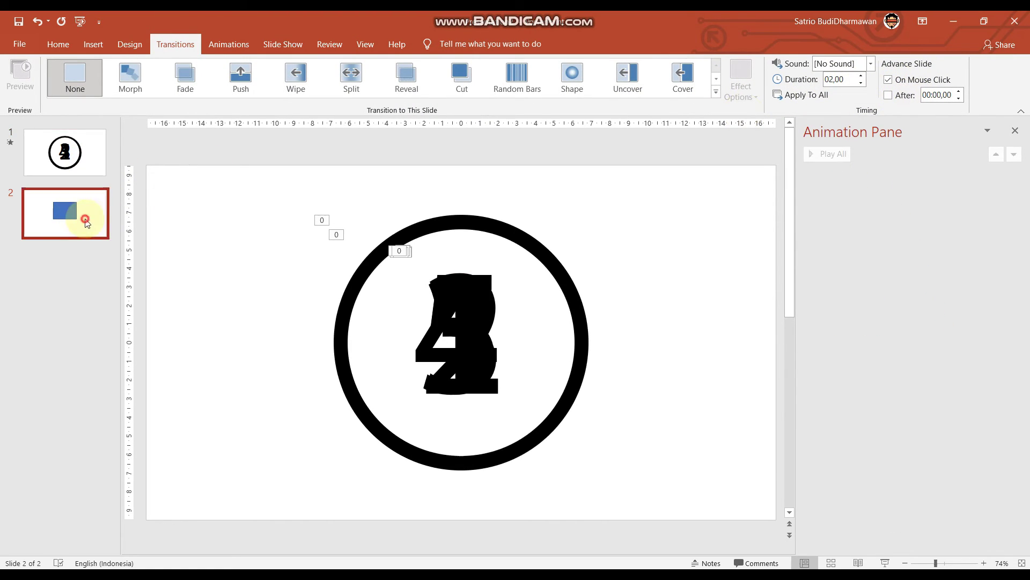
pyautogui.click(422, 295)
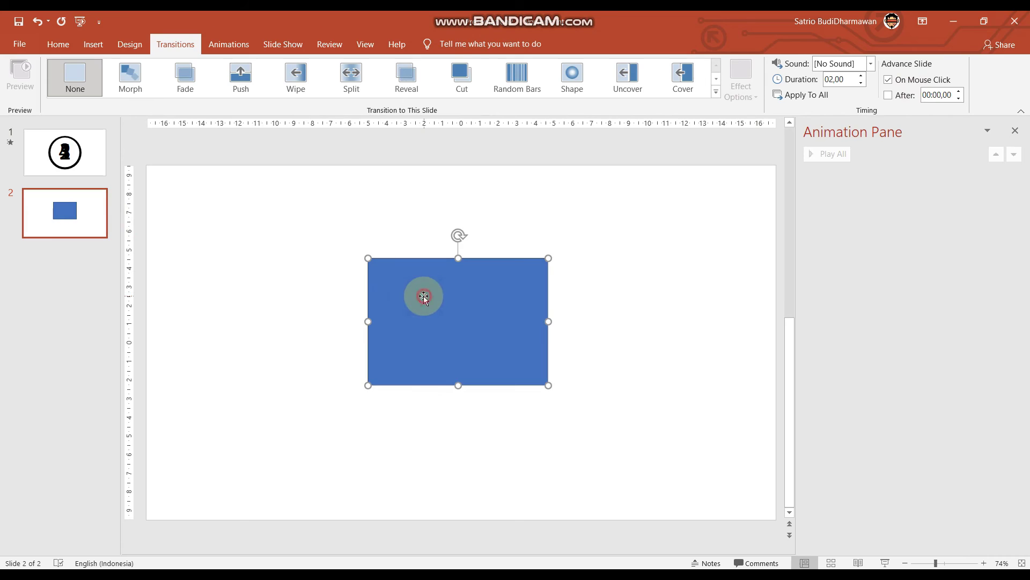
pyautogui.click(242, 48)
pyautogui.click(129, 75)
pyautogui.click(893, 64)
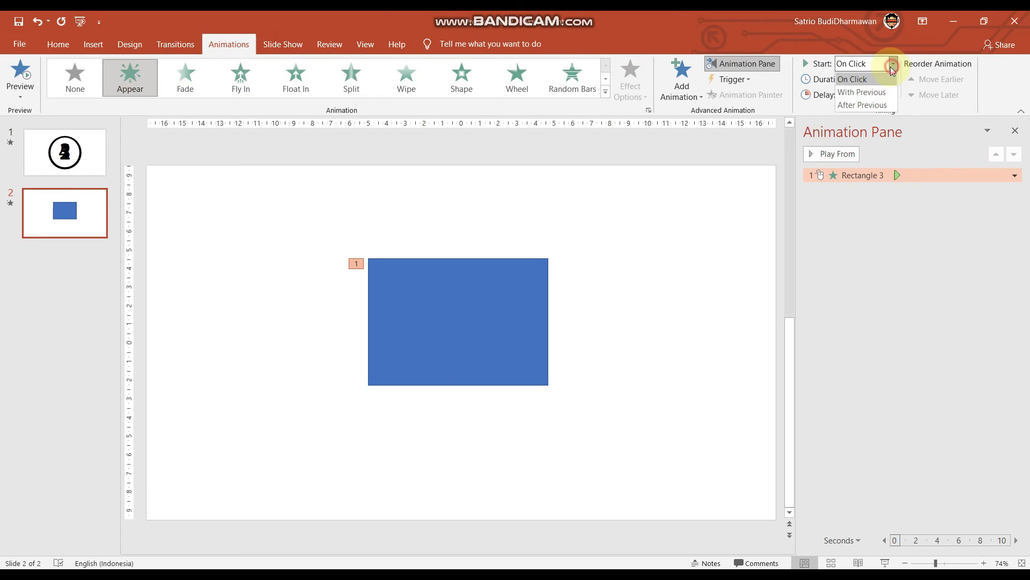
pyautogui.click(874, 106)
pyautogui.click(363, 209)
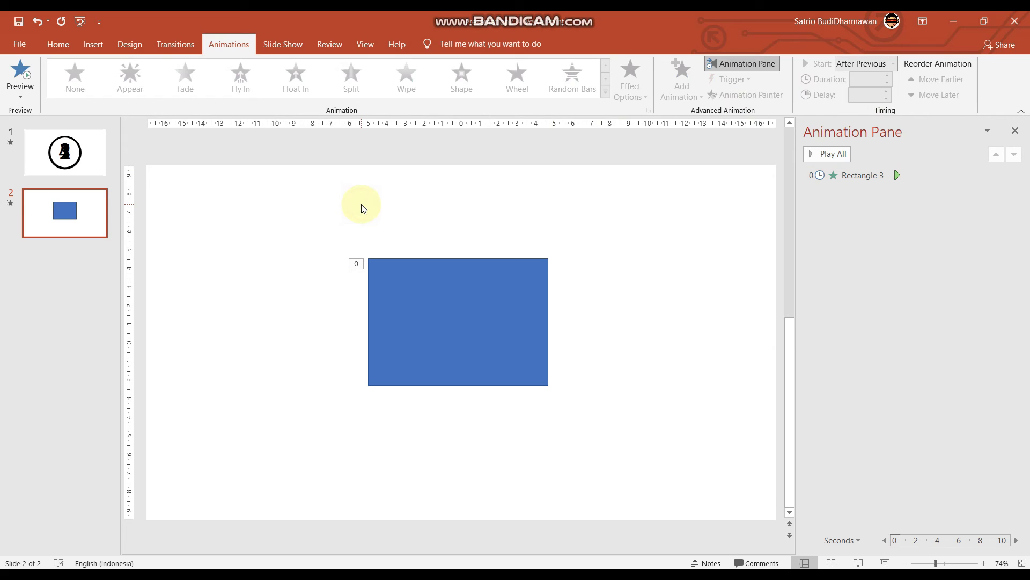
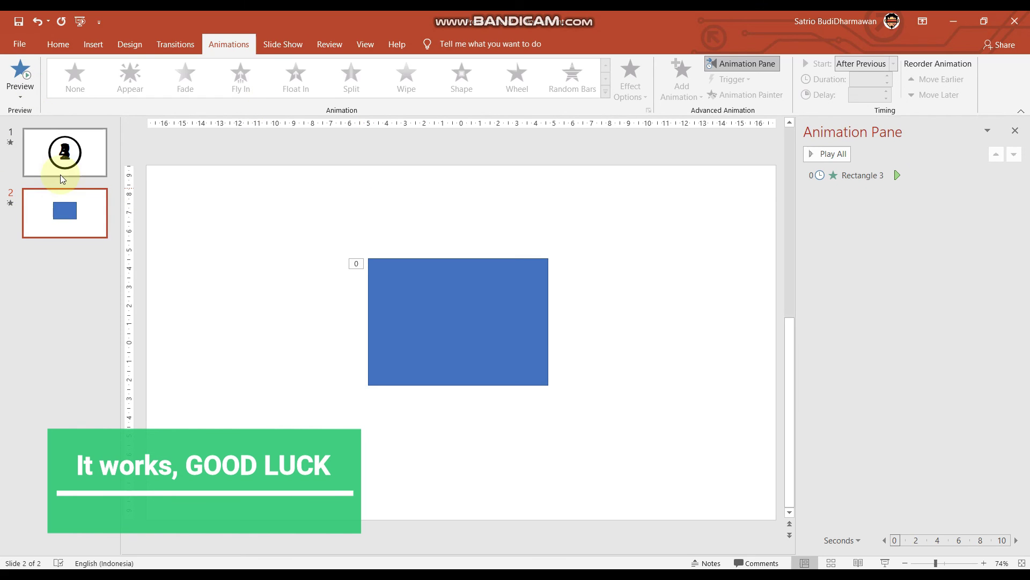
# Select Slide 1, the black-circle countdown, and show the Transitions ribbon options.
pyautogui.click(62, 180)
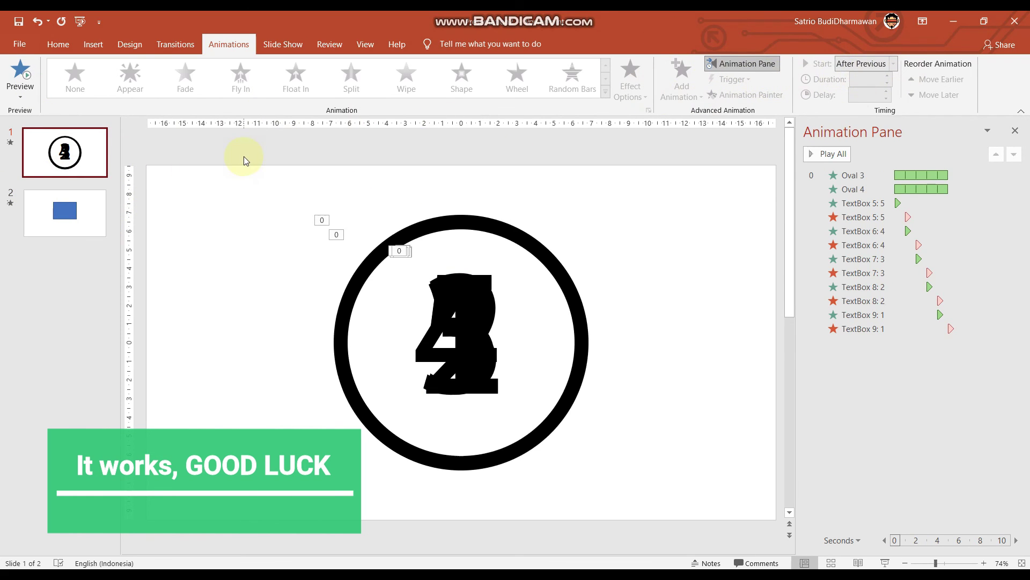
pyautogui.click(197, 49)
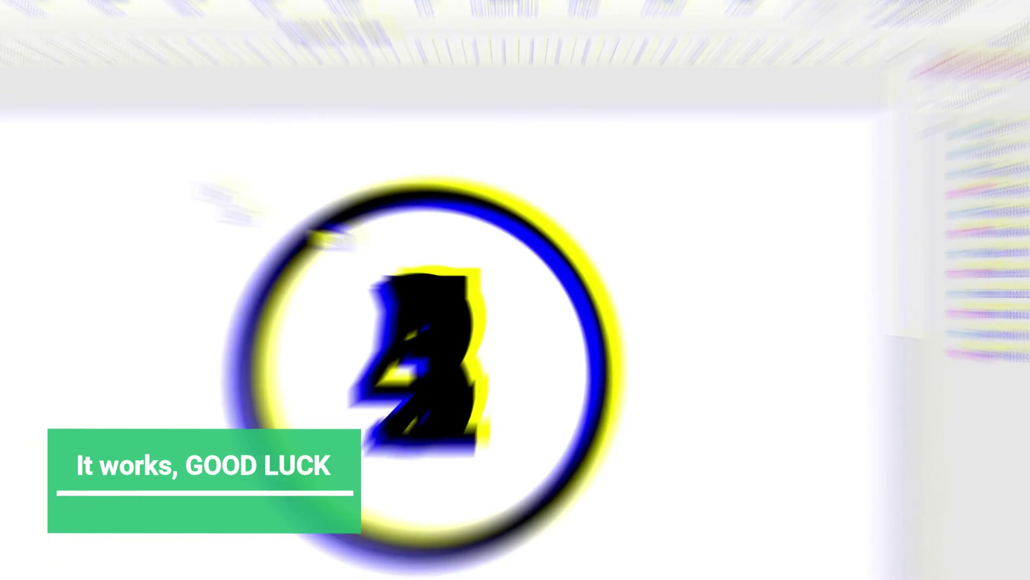